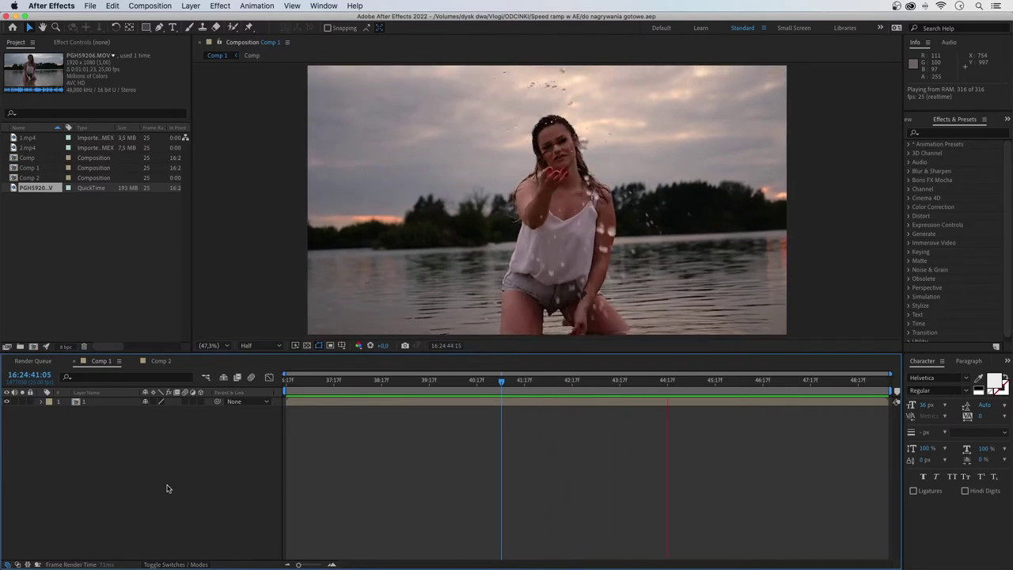
Review the lakeside clip, then enable Time Remapping on layer 1
{"action": "mouse_move", "coordinate": [365, 383]}
{"action": "left_mouse_down"}
{"action": "mouse_move", "coordinate": [317, 392]}
{"action": "mouse_move", "coordinate": [382, 386]}
{"action": "mouse_move", "coordinate": [342, 387]}
{"action": "left_mouse_up"}
{"action": "mouse_move", "coordinate": [552, 389]}
{"action": "left_mouse_down"}
{"action": "mouse_move", "coordinate": [602, 391]}
{"action": "mouse_move", "coordinate": [560, 393]}
{"action": "left_mouse_up"}
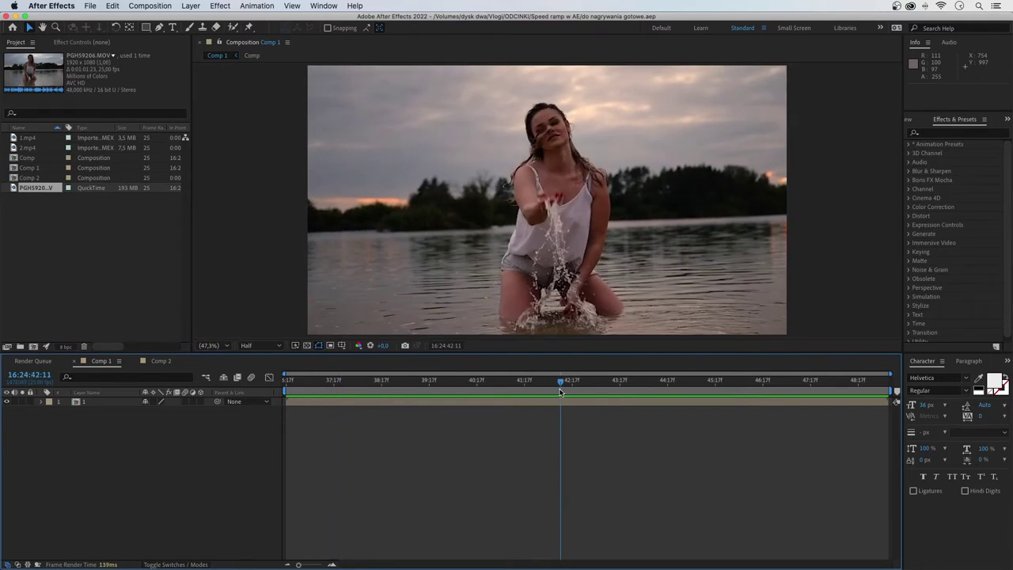
{"action": "right_click", "coordinate": [458, 405]}
{"action": "mouse_move", "coordinate": [524, 347]}
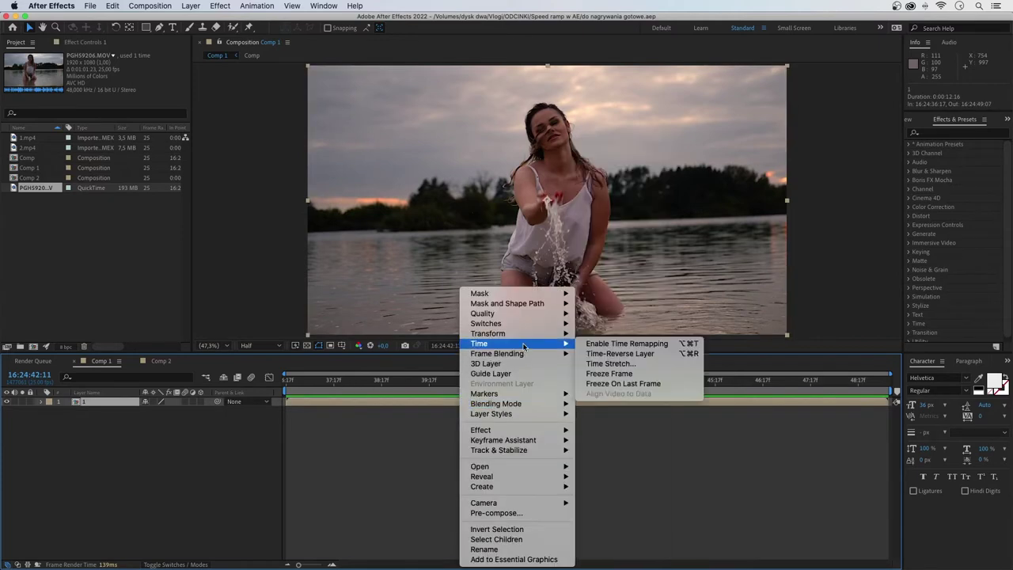
{"action": "left_click", "coordinate": [589, 343]}
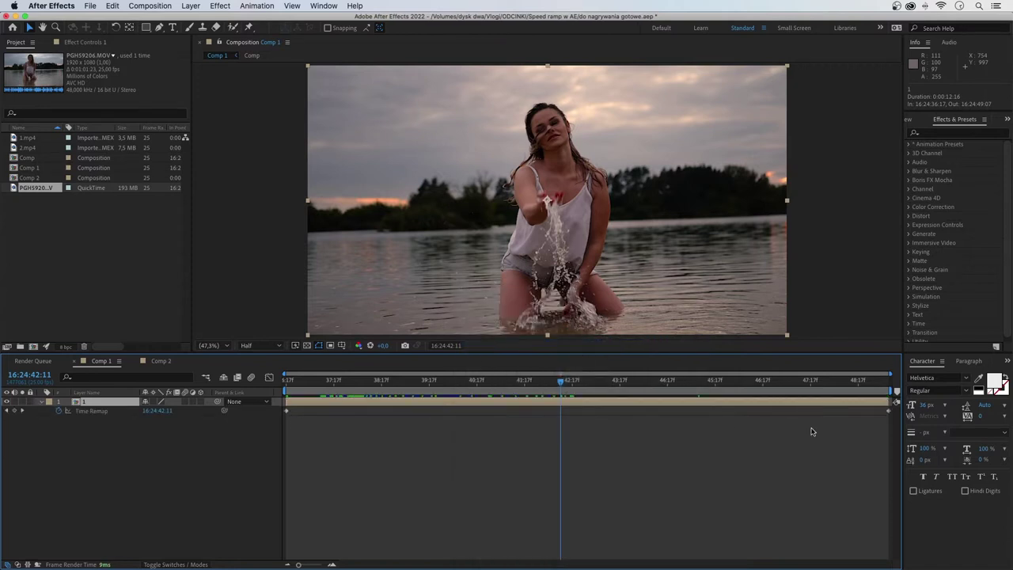
Move a Time Remap keyframe earlier to about 38:17 to speed up the splash section
{"action": "left_click_drag", "start_coordinate": [388, 384], "coordinate": [353, 391]}
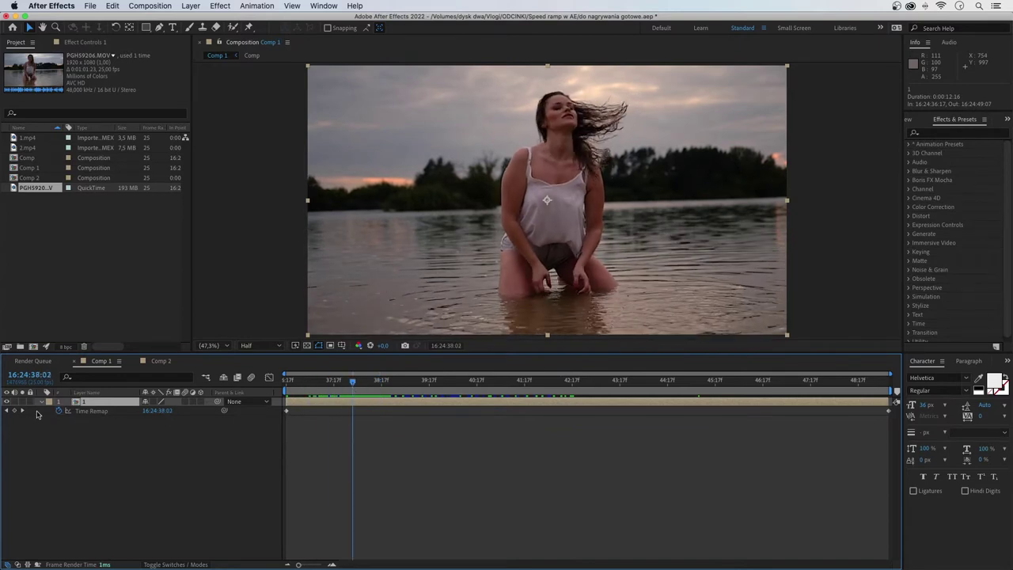
{"action": "left_click_drag", "start_coordinate": [354, 383], "coordinate": [505, 388]}
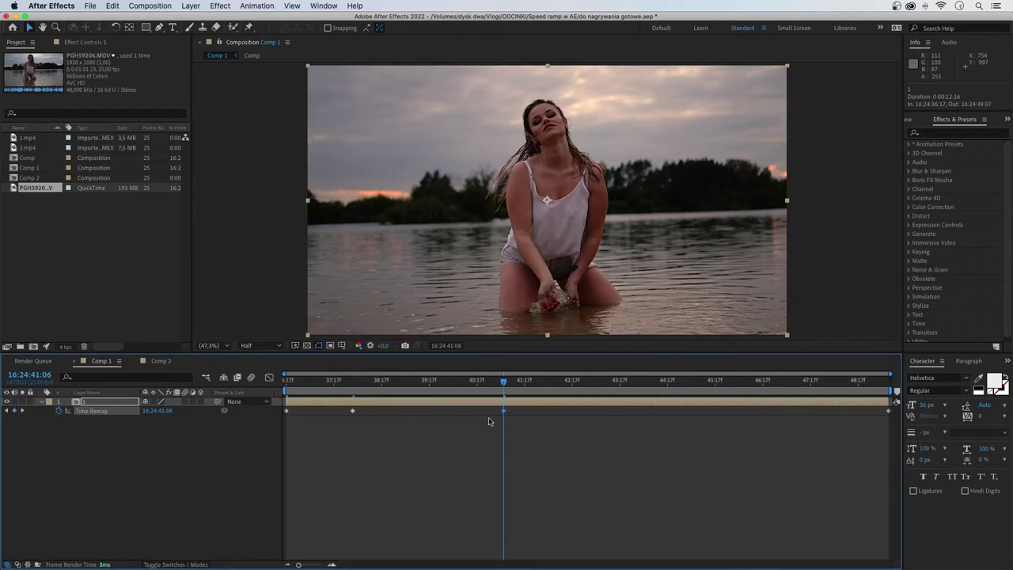
{"action": "left_click_drag", "start_coordinate": [503, 412], "coordinate": [377, 412]}
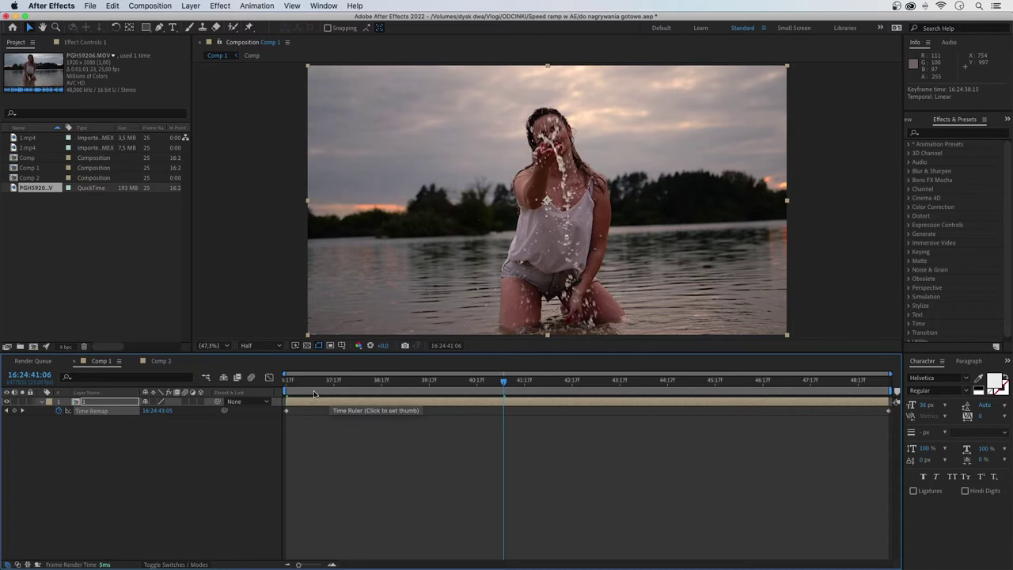
{"action": "left_click", "coordinate": [311, 388]}
Preview the remapped clip and nudge the remap keyframe earlier to 38:12
{"action": "key", "text": "space"}
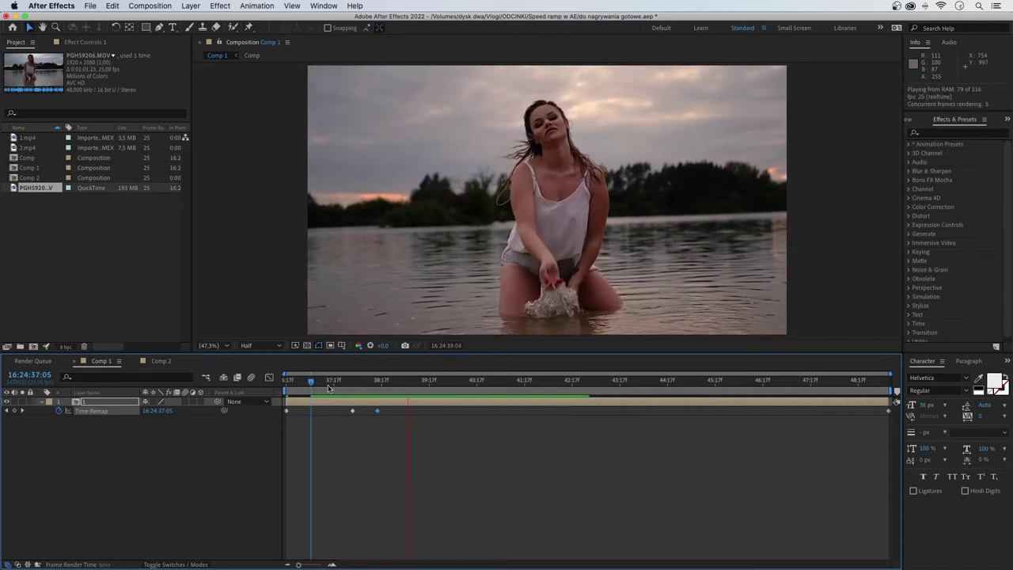
{"action": "left_click", "coordinate": [322, 386]}
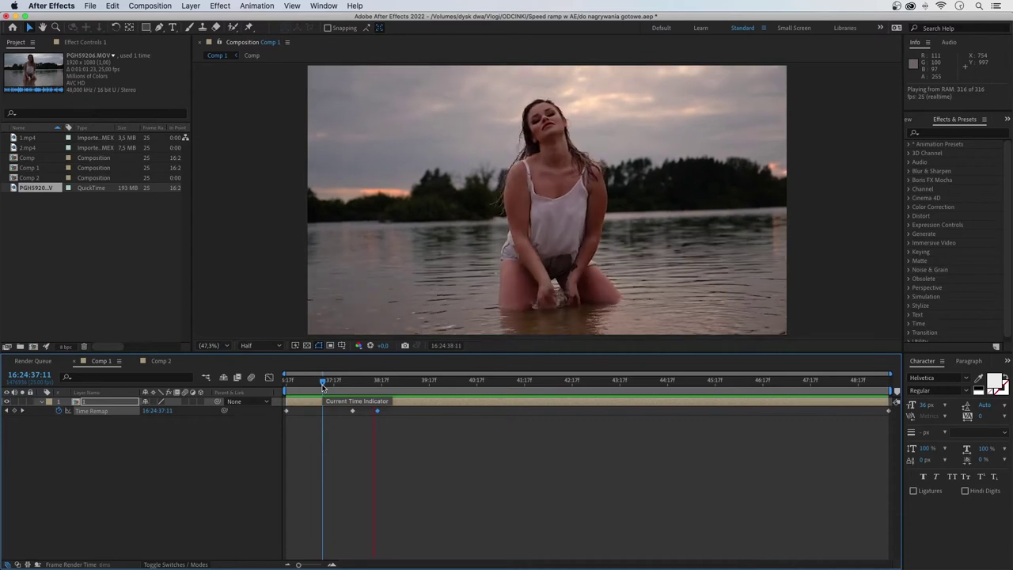
{"action": "left_click", "coordinate": [378, 411]}
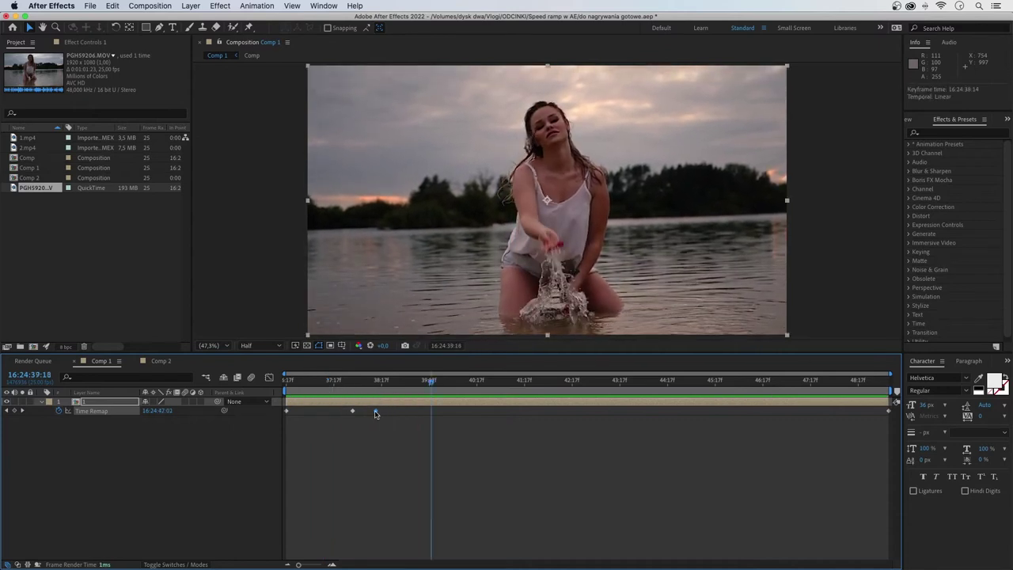
{"action": "left_click_drag", "start_coordinate": [375, 412], "coordinate": [371, 412]}
Add a Time Remap keyframe at 43:12, shift it earlier, and preview the new ramp
{"action": "mouse_move", "coordinate": [438, 383]}
{"action": "left_mouse_down"}
{"action": "mouse_move", "coordinate": [455, 393]}
{"action": "mouse_move", "coordinate": [445, 393]}
{"action": "left_mouse_up"}
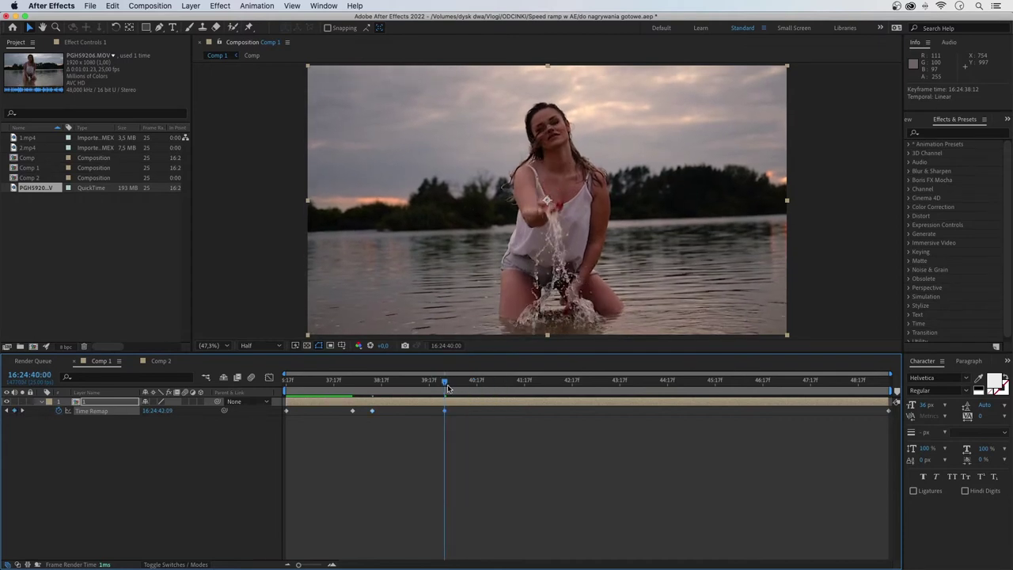
{"action": "left_click_drag", "start_coordinate": [451, 384], "coordinate": [613, 389]}
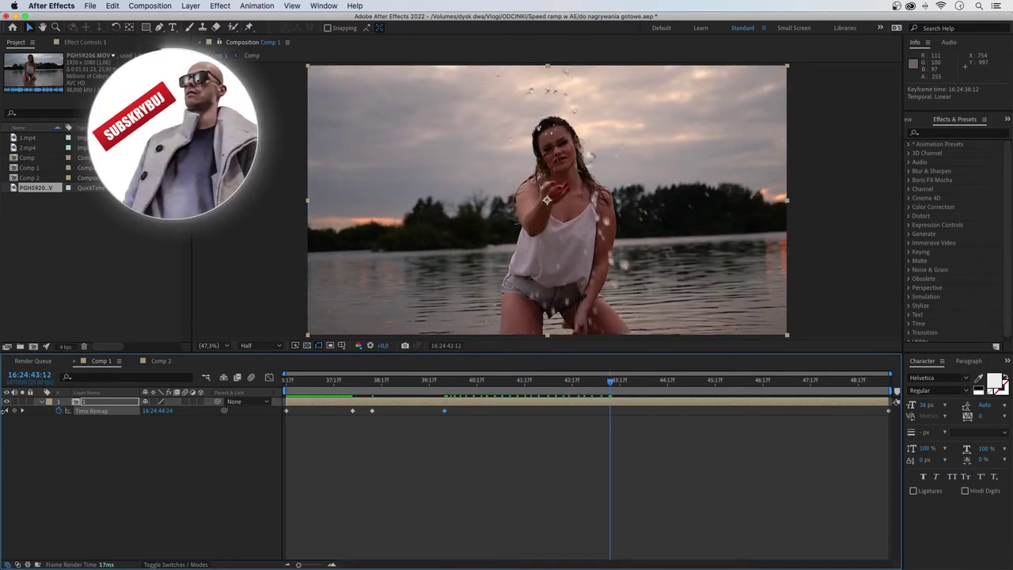
{"action": "left_click", "coordinate": [16, 414]}
{"action": "left_click_drag", "start_coordinate": [610, 411], "coordinate": [472, 415]}
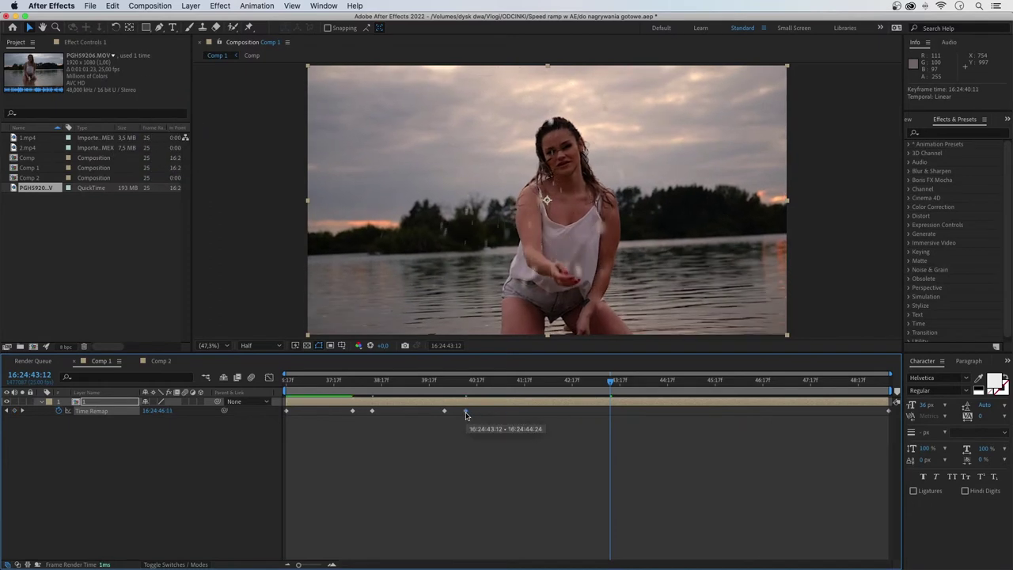
{"action": "left_click", "coordinate": [413, 390]}
{"action": "key", "text": "space"}
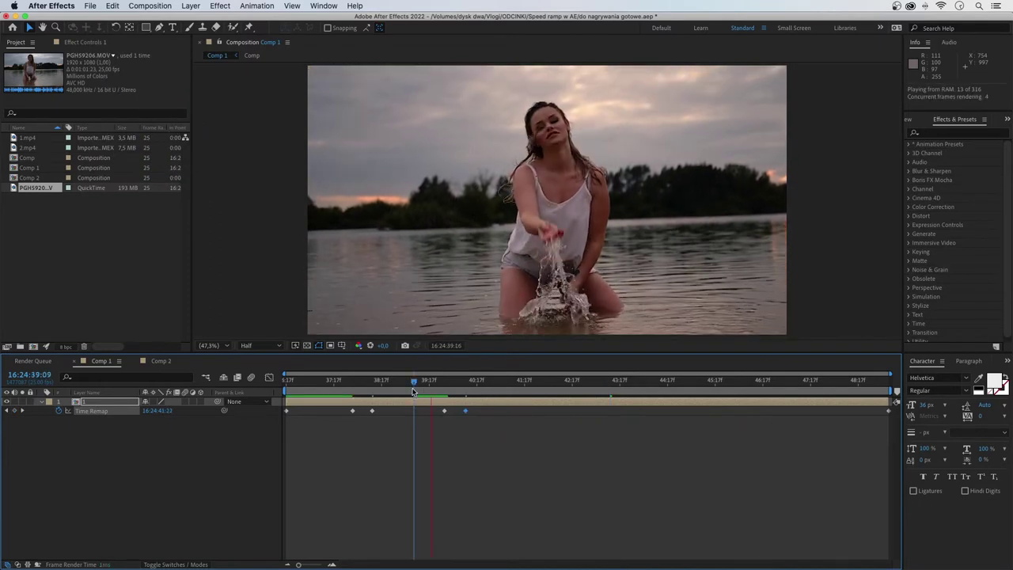
{"action": "left_click", "coordinate": [422, 383]}
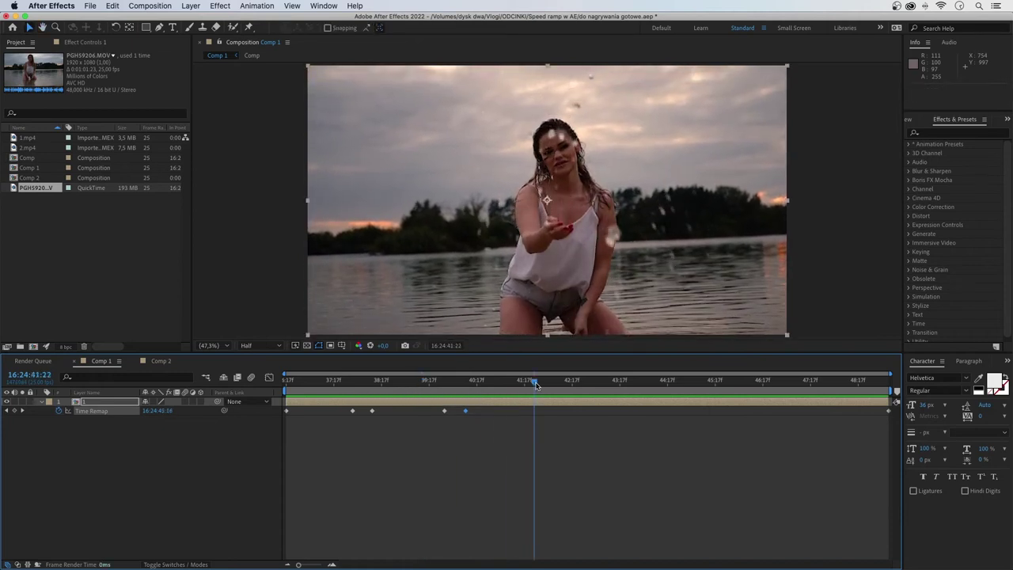
{"action": "key", "text": "space"}
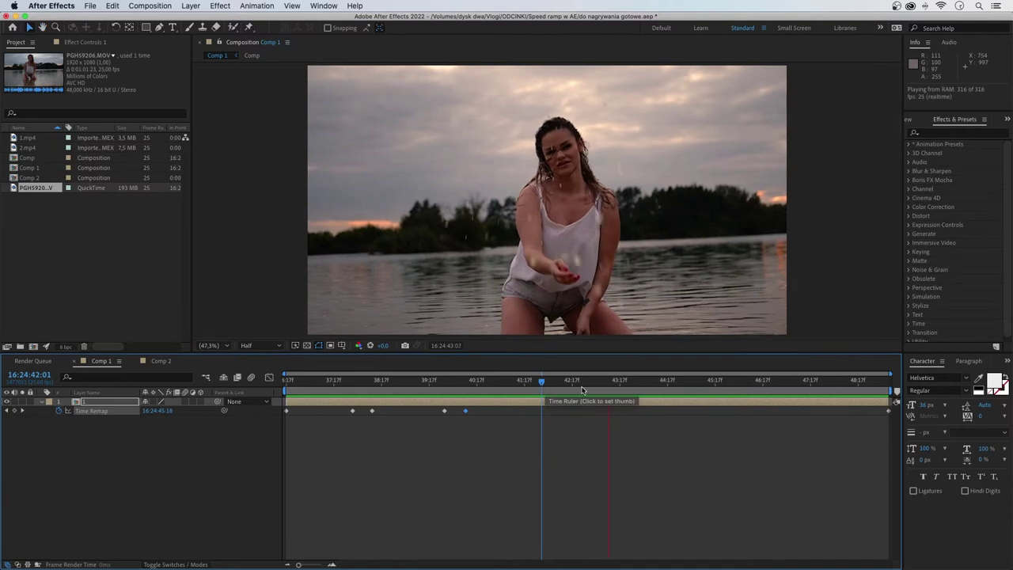
{"action": "key", "text": "space"}
Pull the final remap keyframe earlier to about 44:07 and preview from 39:16
{"action": "left_click_drag", "start_coordinate": [882, 412], "coordinate": [653, 411]}
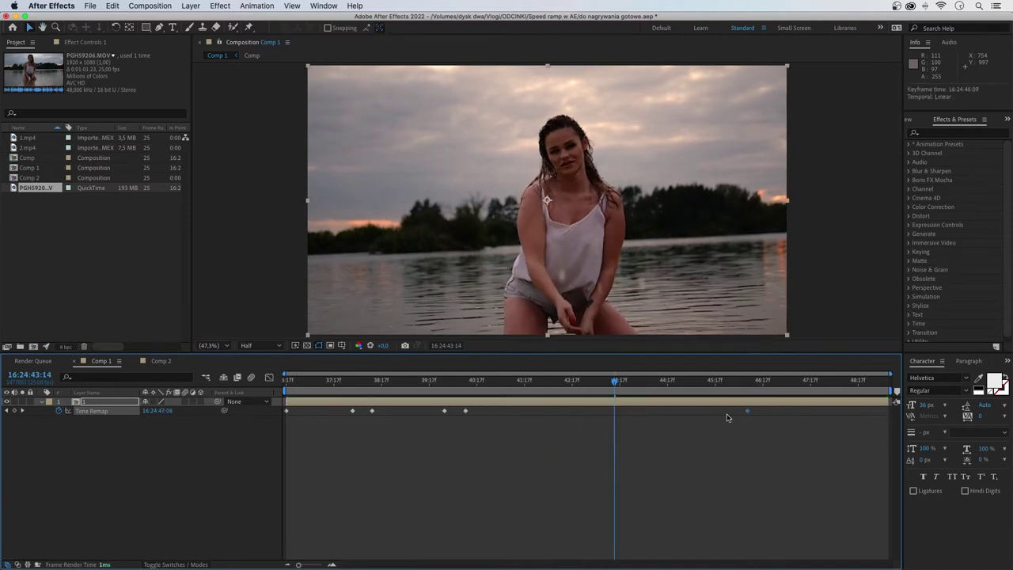
{"action": "left_click", "coordinate": [427, 386]}
{"action": "key", "text": "space"}
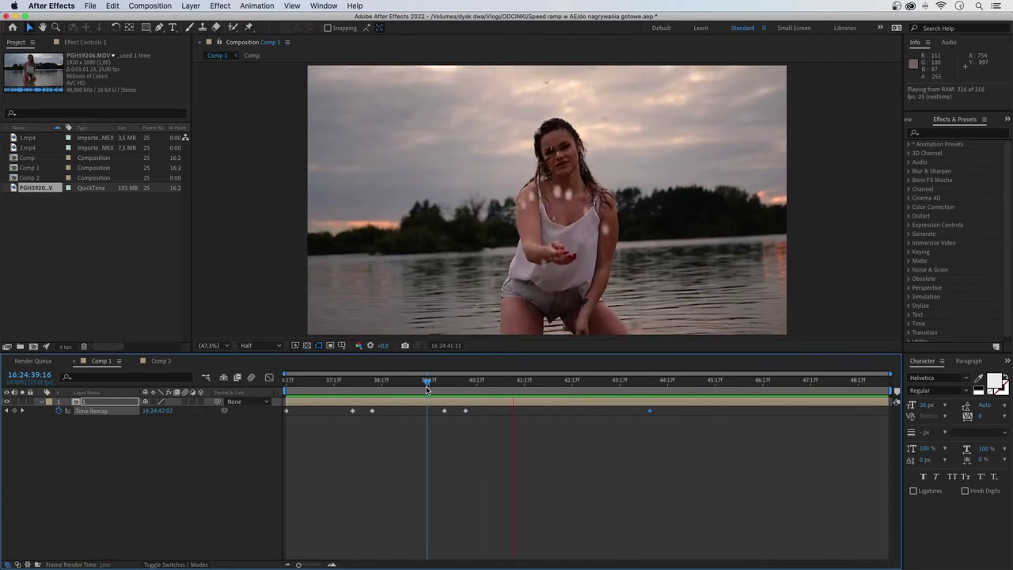
{"action": "key", "text": "space"}
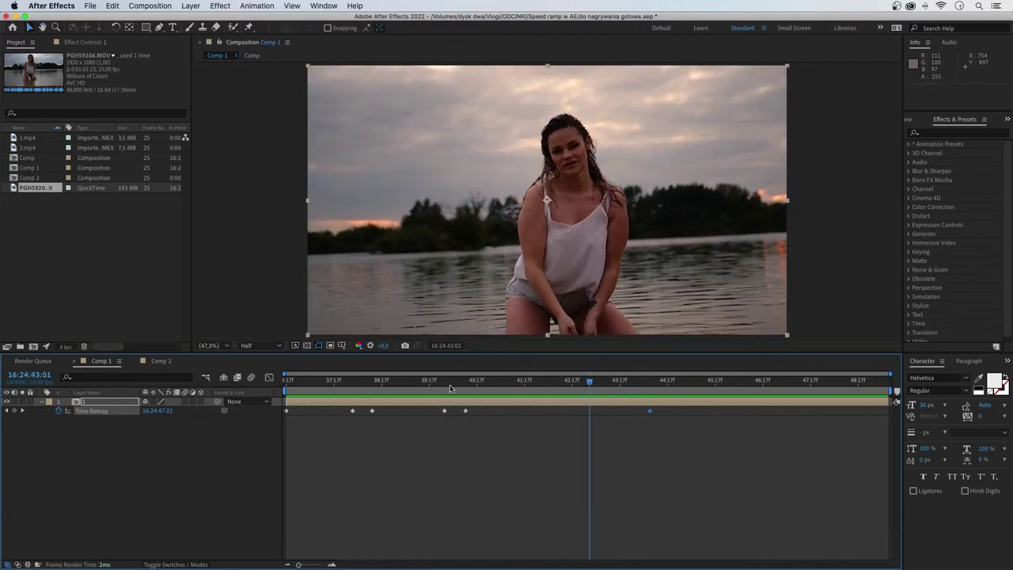
{"action": "left_click", "coordinate": [335, 383]}
{"action": "left_click_drag", "start_coordinate": [336, 385], "coordinate": [381, 383]}
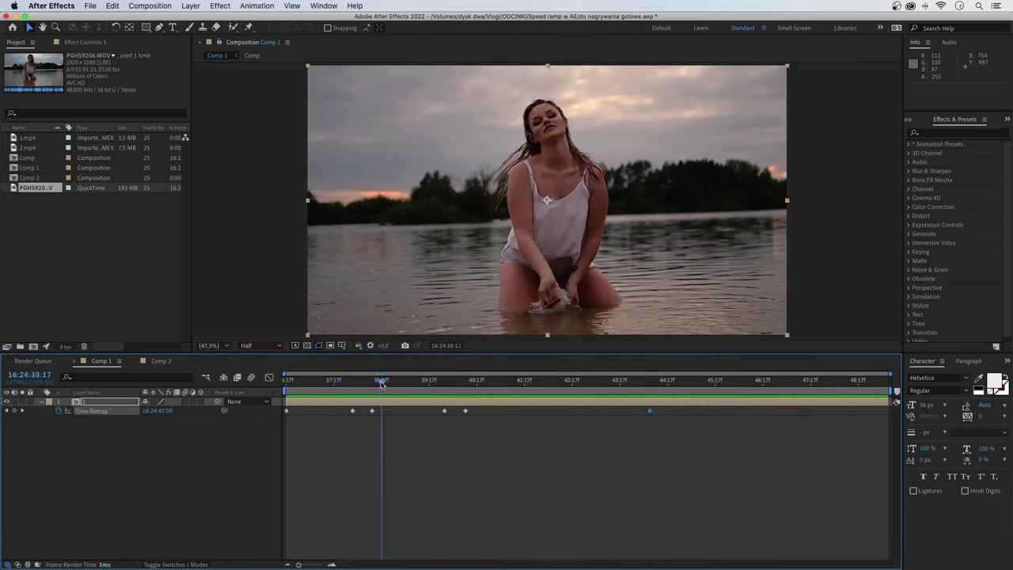
{"action": "left_click_drag", "start_coordinate": [380, 383], "coordinate": [340, 383]}
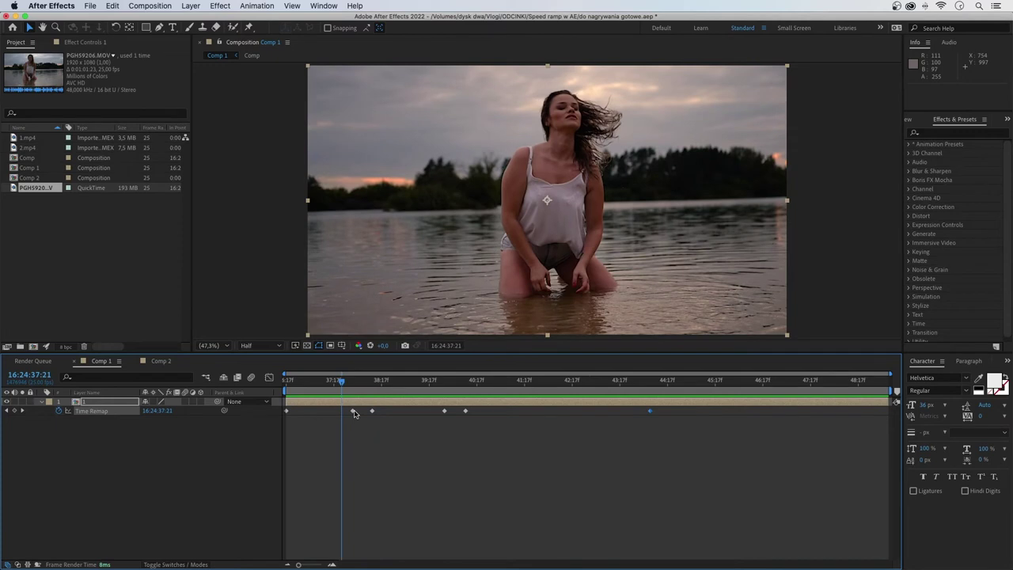
Apply Easy Ease to the two keyframes of the first speed ramp
{"action": "right_click", "coordinate": [353, 412]}
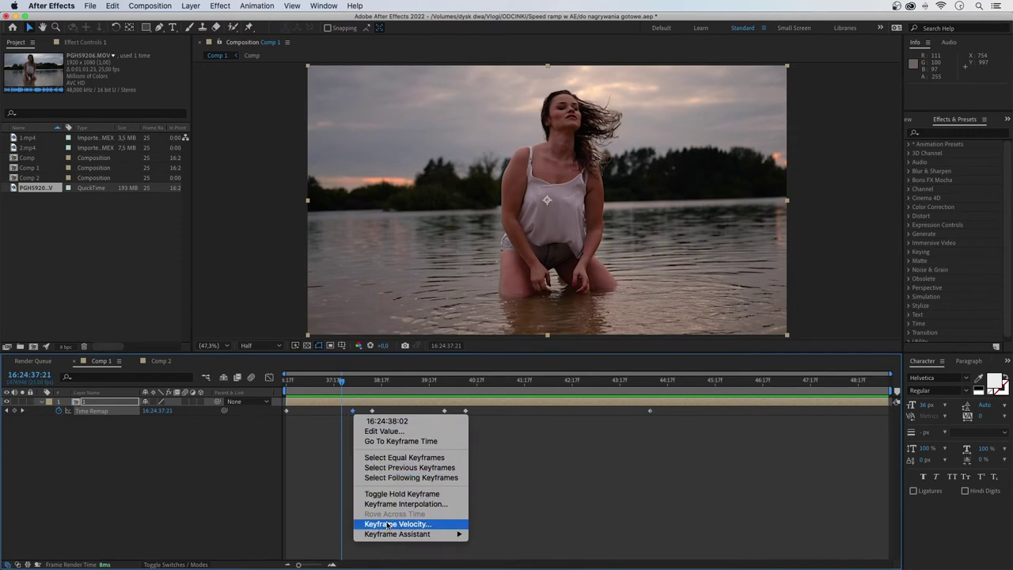
{"action": "mouse_move", "coordinate": [398, 536]}
{"action": "left_click", "coordinate": [511, 519]}
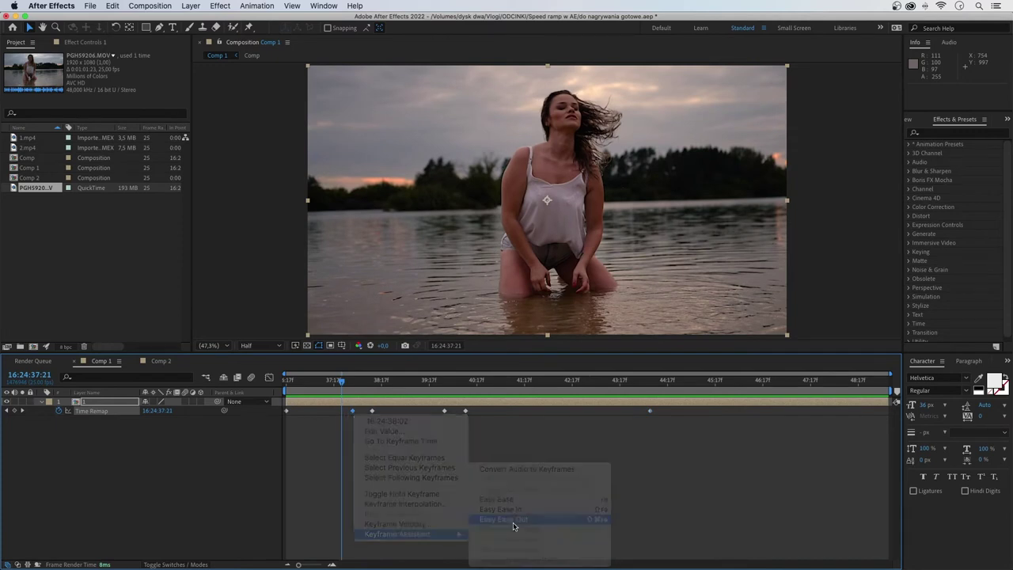
{"action": "right_click", "coordinate": [372, 411]}
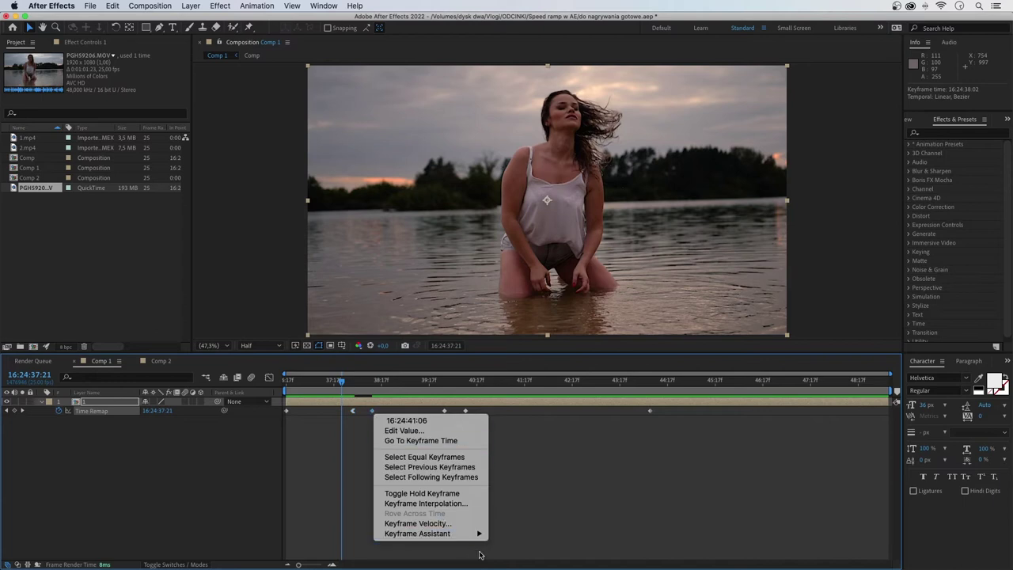
{"action": "mouse_move", "coordinate": [477, 535]}
{"action": "left_click", "coordinate": [522, 518]}
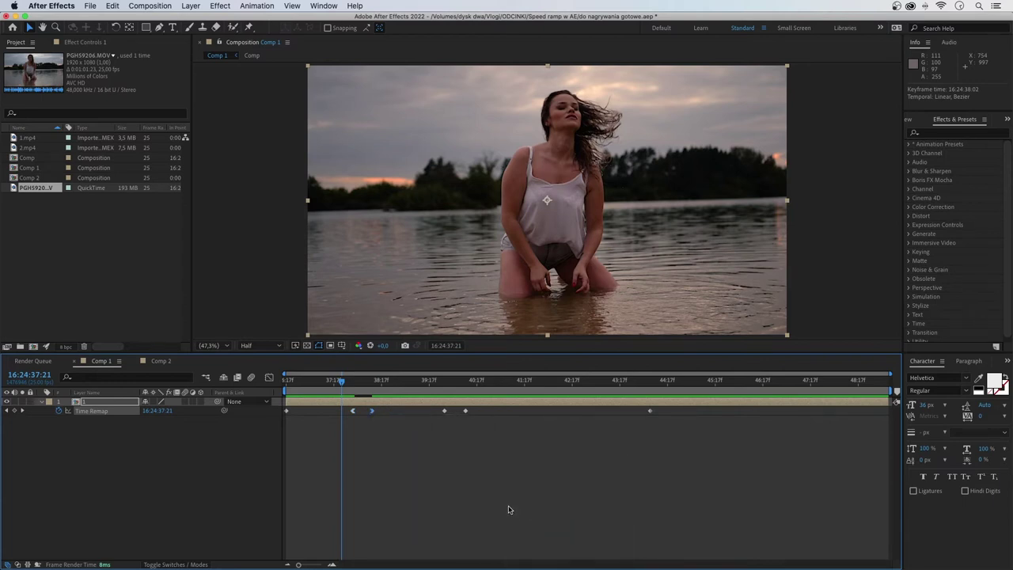
Ease the two remap keyframes near 40 seconds and play the eased ramps from the start
{"action": "left_click", "coordinate": [455, 385]}
{"action": "right_click", "coordinate": [443, 412]}
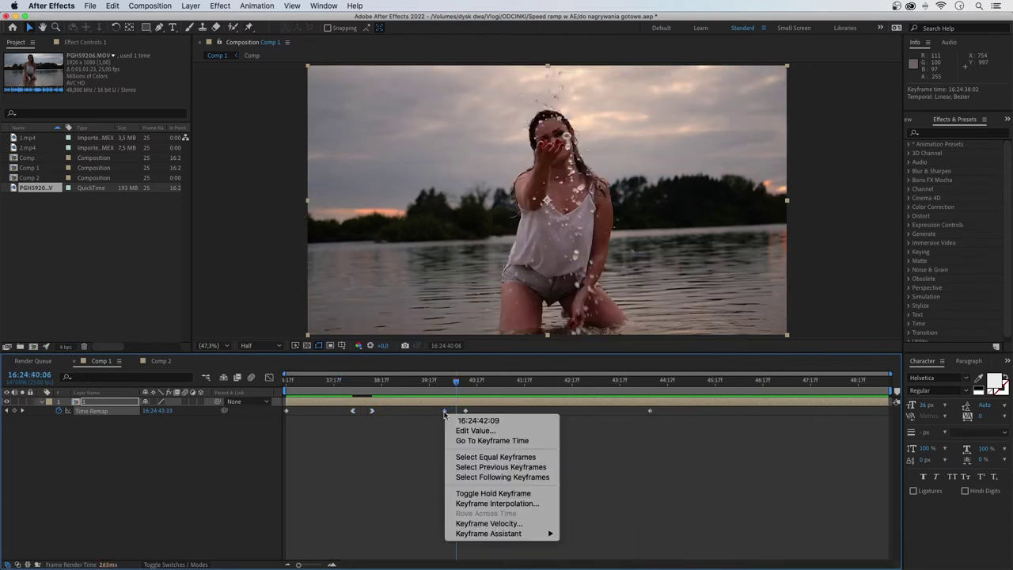
{"action": "mouse_move", "coordinate": [527, 533]}
{"action": "left_click", "coordinate": [593, 521]}
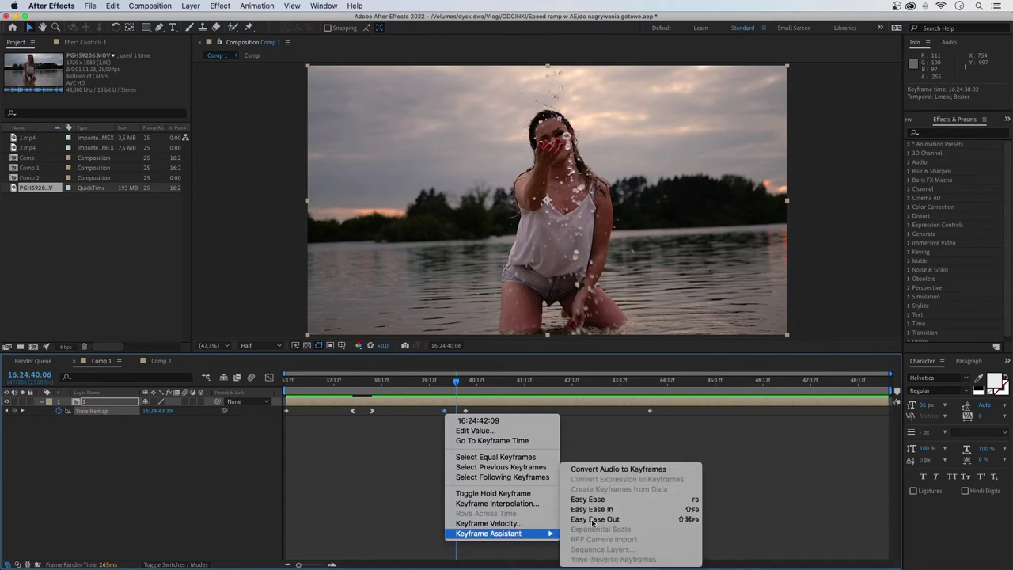
{"action": "right_click", "coordinate": [466, 411]}
{"action": "mouse_move", "coordinate": [552, 535]}
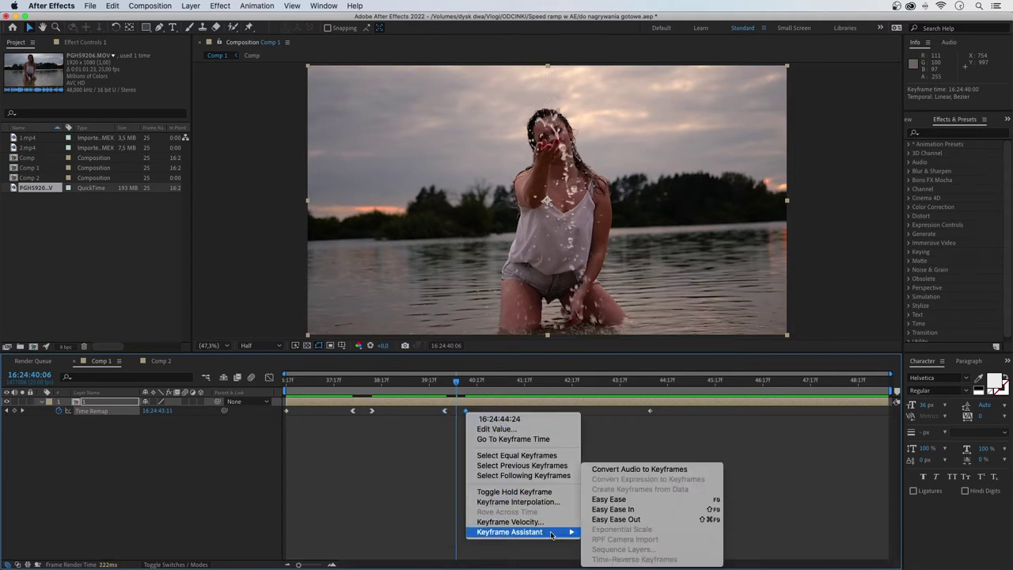
{"action": "left_click", "coordinate": [616, 509]}
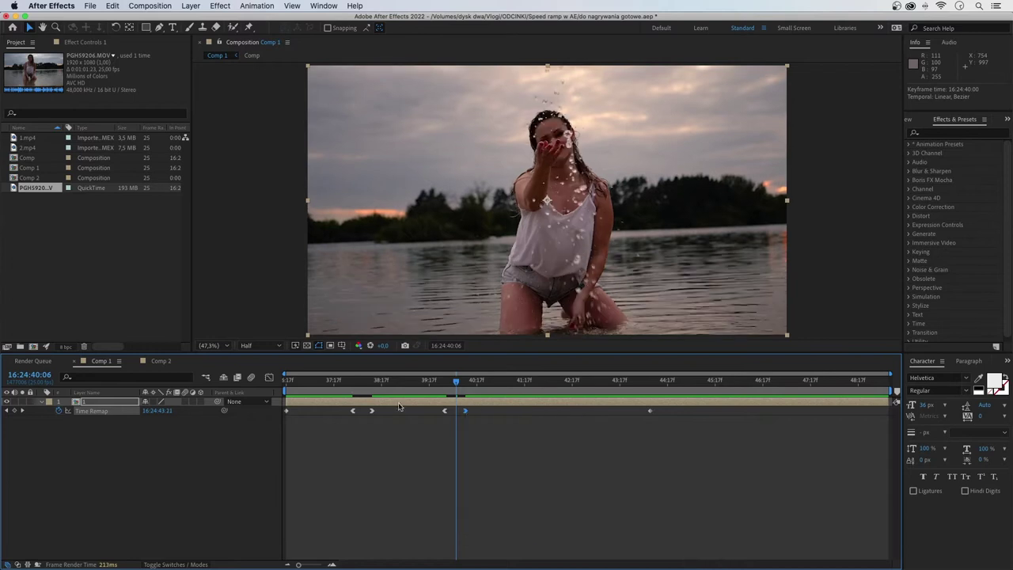
{"action": "left_click", "coordinate": [330, 385]}
{"action": "left_click_drag", "start_coordinate": [329, 387], "coordinate": [270, 391]}
{"action": "key", "text": "space"}
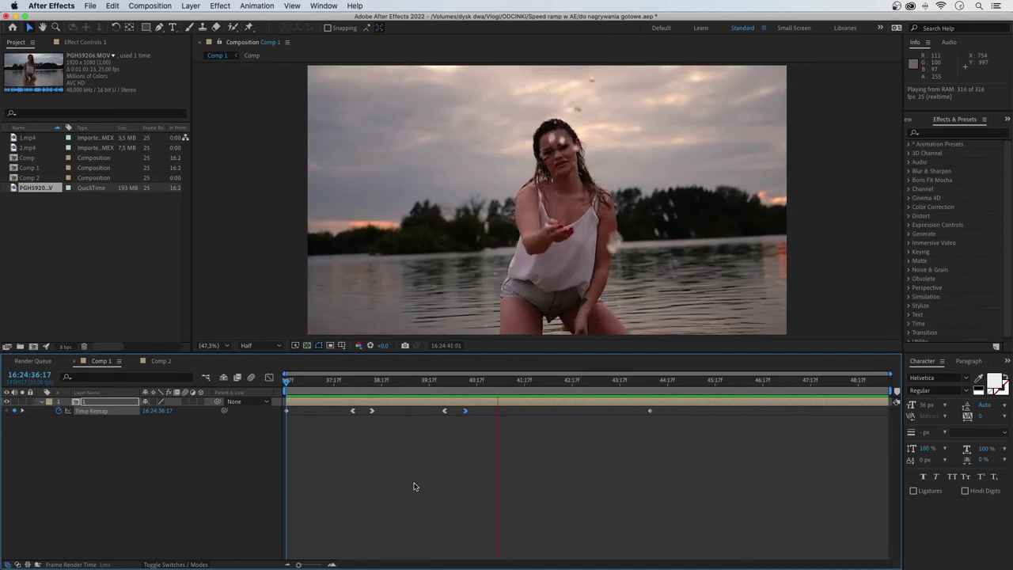
Scrub Comp 2 and enable Time Remapping on the 1.mp4 clip
{"action": "key", "text": "space"}
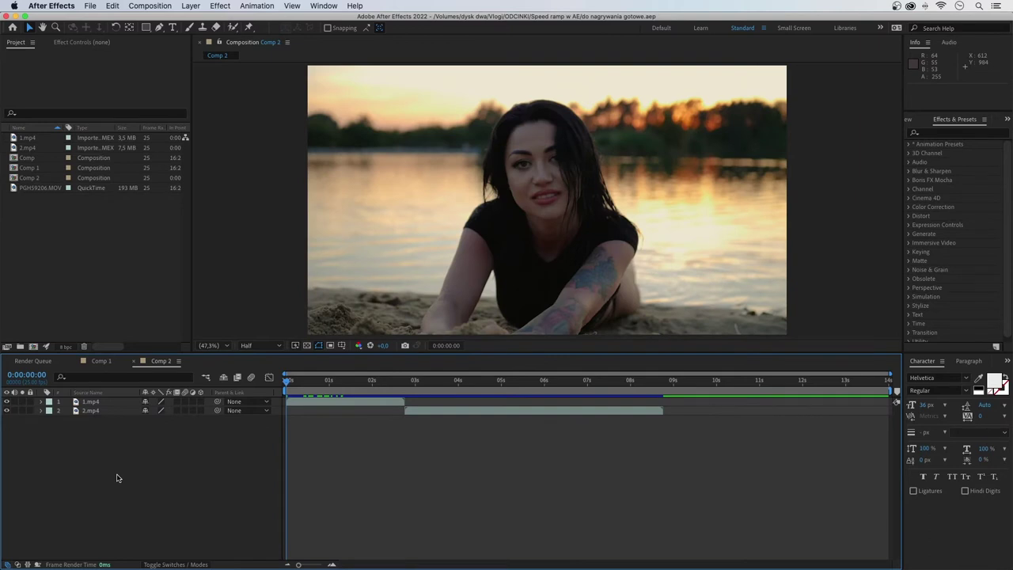
{"action": "mouse_move", "coordinate": [287, 384]}
{"action": "left_mouse_down"}
{"action": "mouse_move", "coordinate": [398, 388]}
{"action": "mouse_move", "coordinate": [389, 397]}
{"action": "left_mouse_up"}
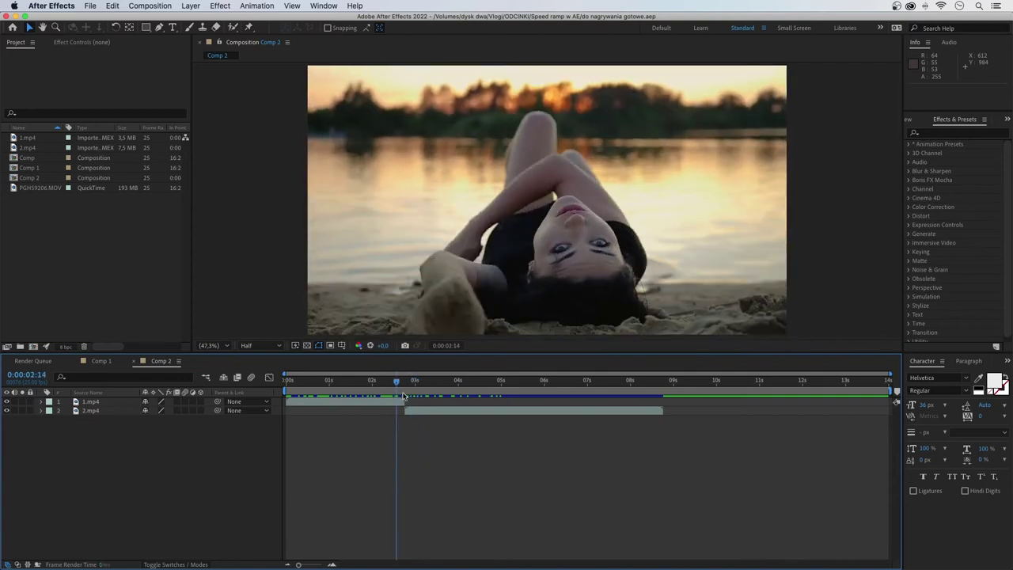
{"action": "mouse_move", "coordinate": [388, 397]}
{"action": "left_mouse_down"}
{"action": "mouse_move", "coordinate": [441, 397]}
{"action": "mouse_move", "coordinate": [336, 408]}
{"action": "left_mouse_up"}
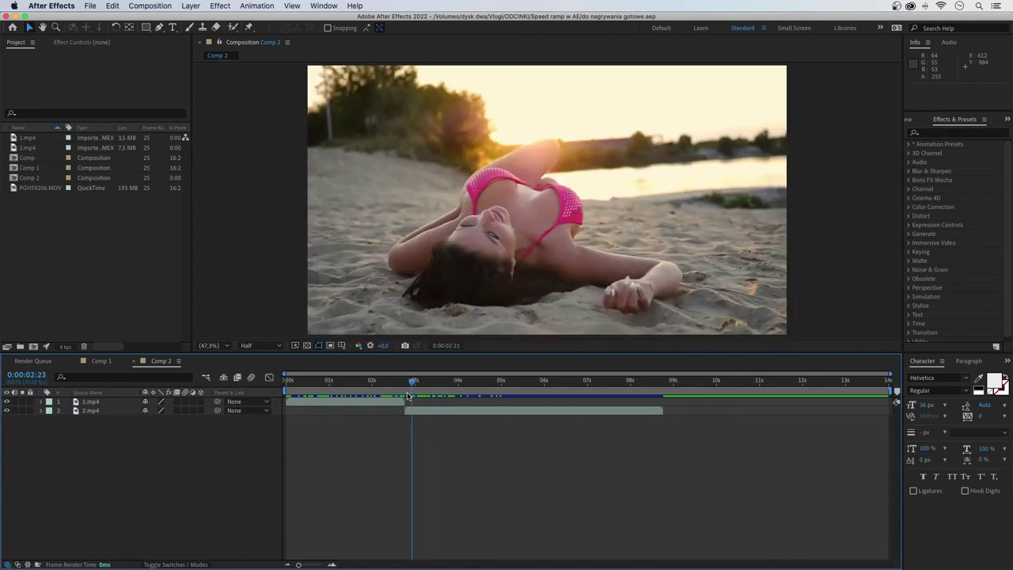
{"action": "right_click", "coordinate": [344, 404]}
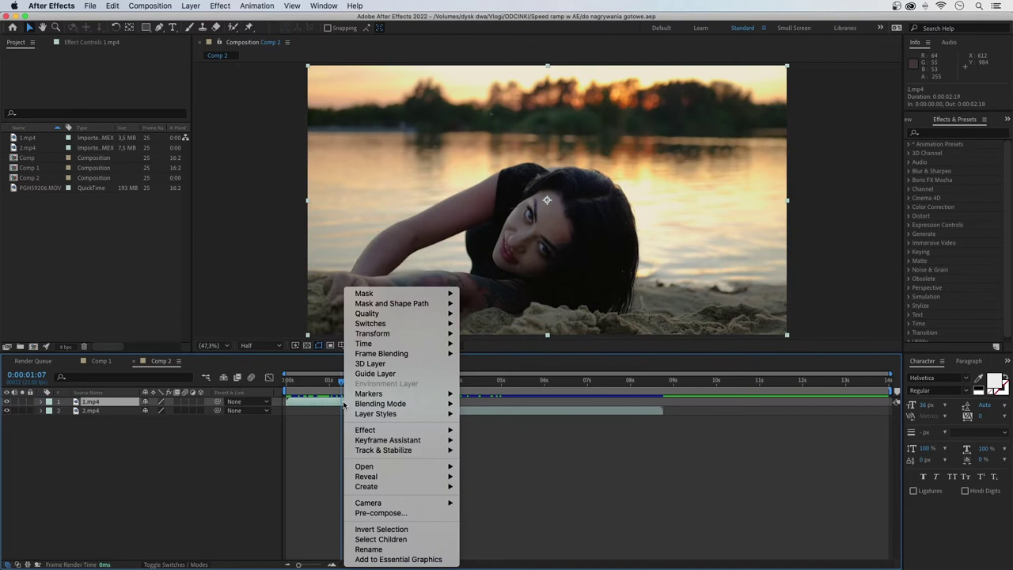
{"action": "mouse_move", "coordinate": [451, 345]}
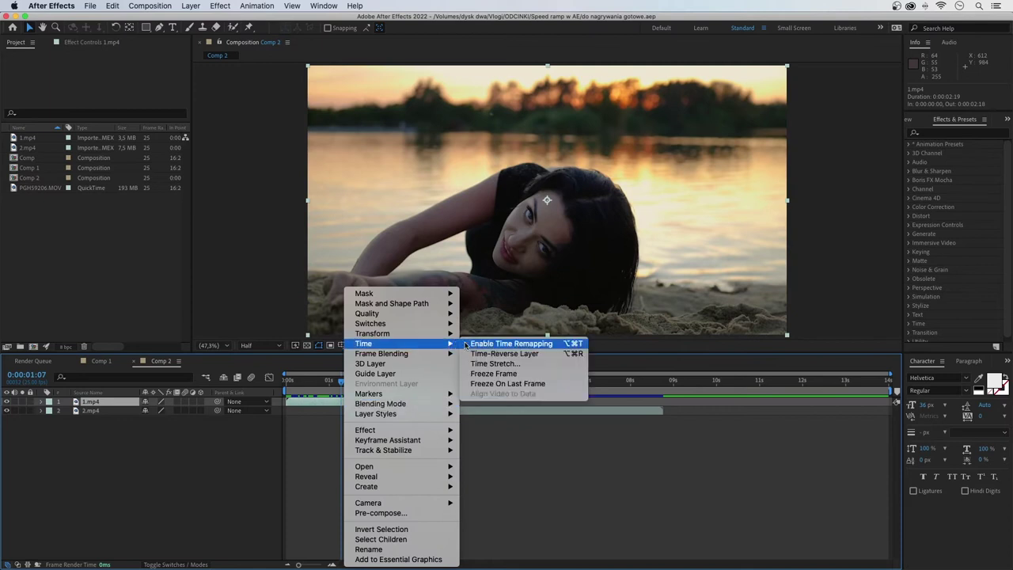
{"action": "left_click", "coordinate": [491, 343]}
Shift the middle Time Remap keyframe later to about 0:02:19, preview, and reselect it
{"action": "mouse_move", "coordinate": [347, 383]}
{"action": "left_mouse_down"}
{"action": "mouse_move", "coordinate": [295, 387]}
{"action": "mouse_move", "coordinate": [336, 389]}
{"action": "left_mouse_up"}
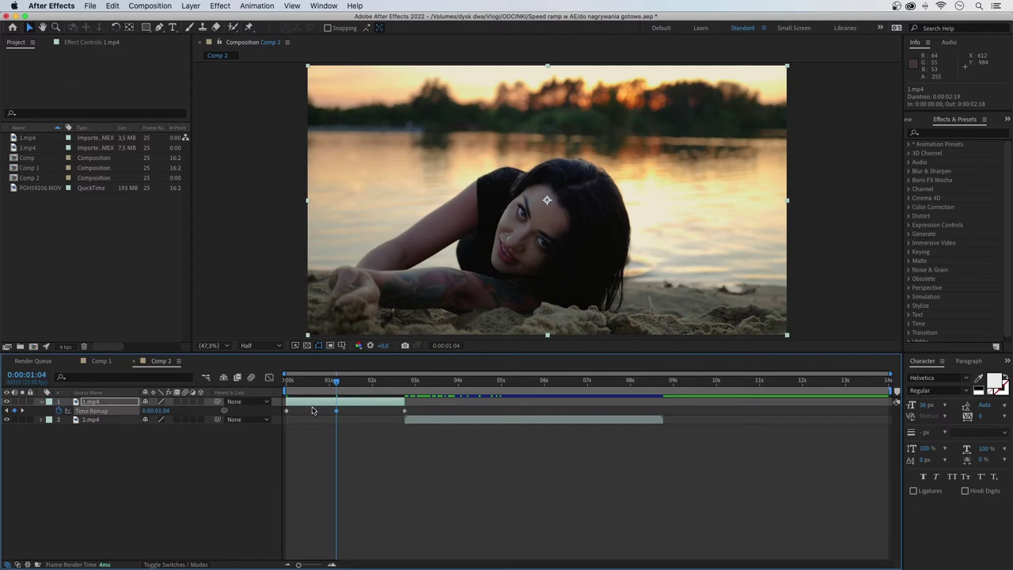
{"action": "left_click_drag", "start_coordinate": [338, 415], "coordinate": [387, 416]}
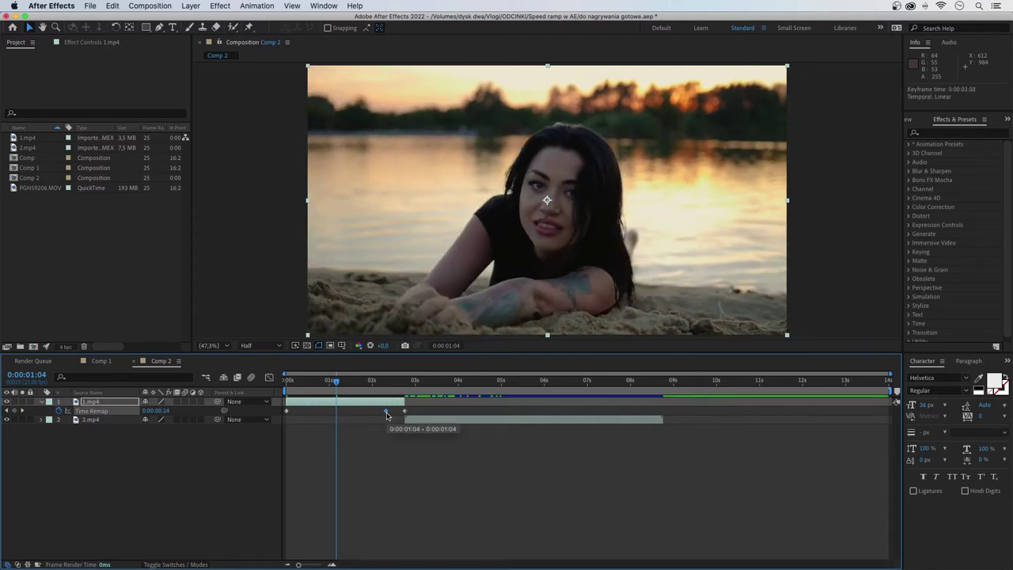
{"action": "left_click", "coordinate": [324, 383]}
{"action": "key", "text": "space"}
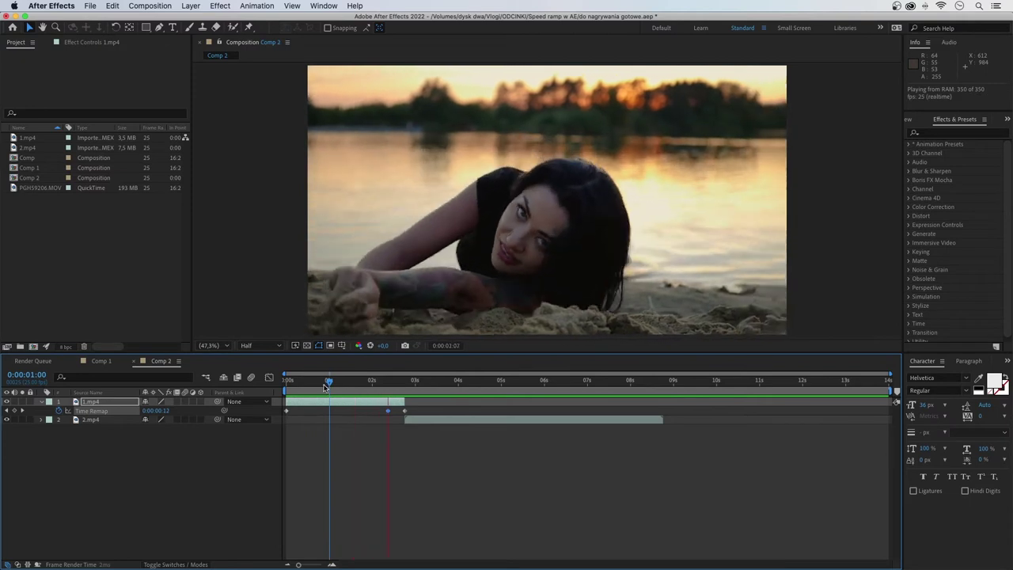
{"action": "left_click_drag", "start_coordinate": [320, 382], "coordinate": [283, 386]}
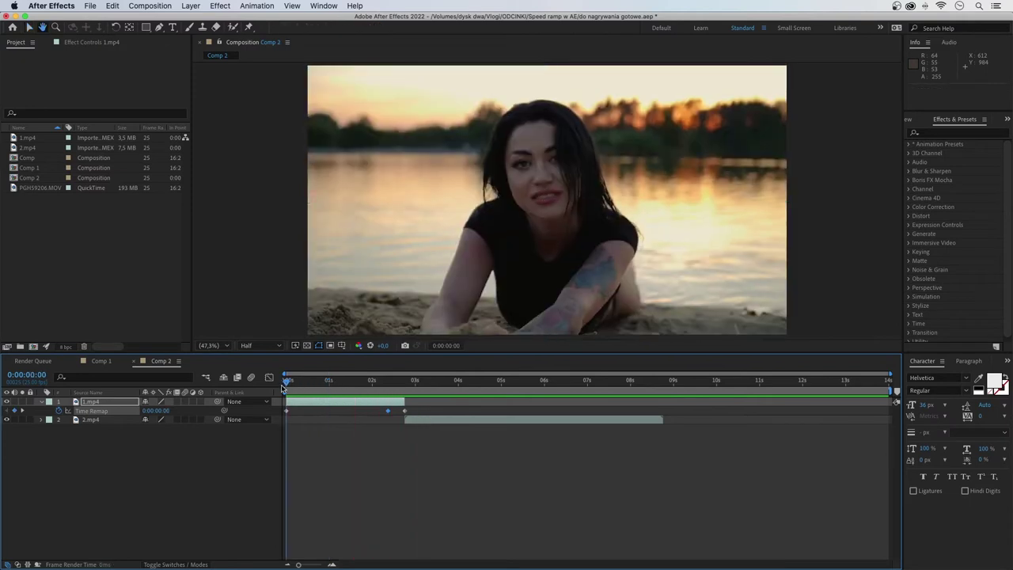
{"action": "key", "text": "space"}
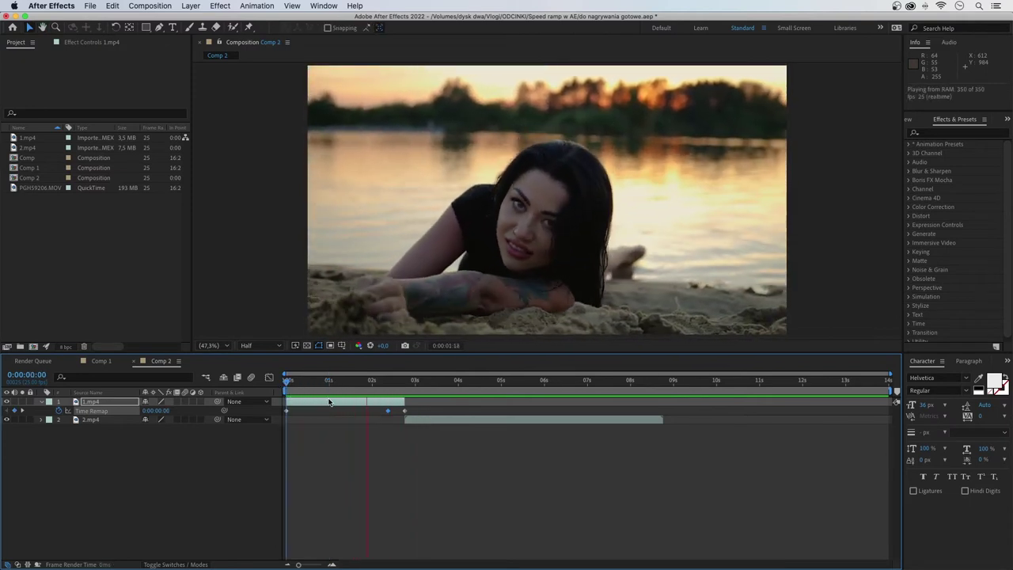
{"action": "left_click", "coordinate": [395, 383]}
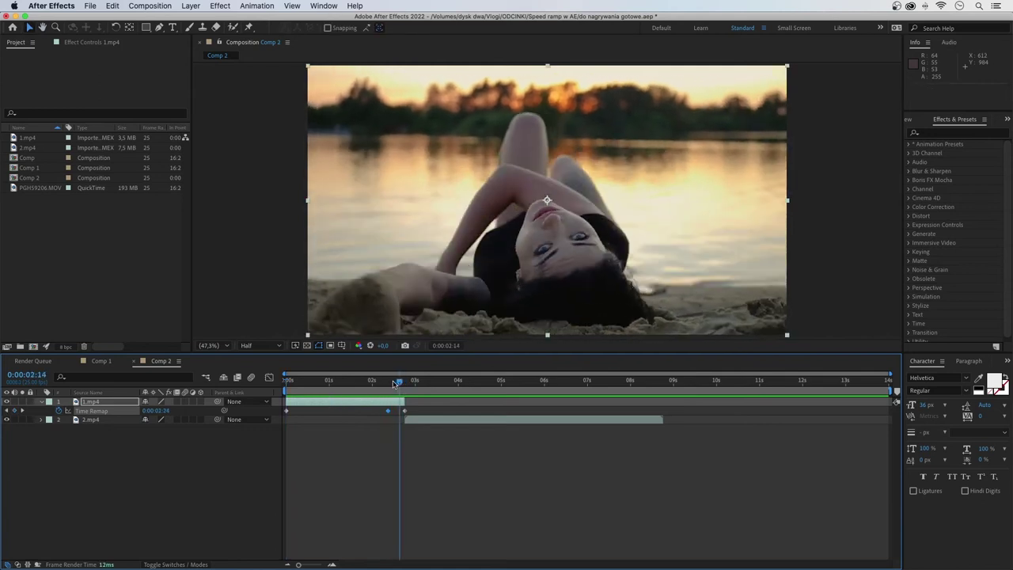
{"action": "left_click_drag", "start_coordinate": [395, 384], "coordinate": [373, 384]}
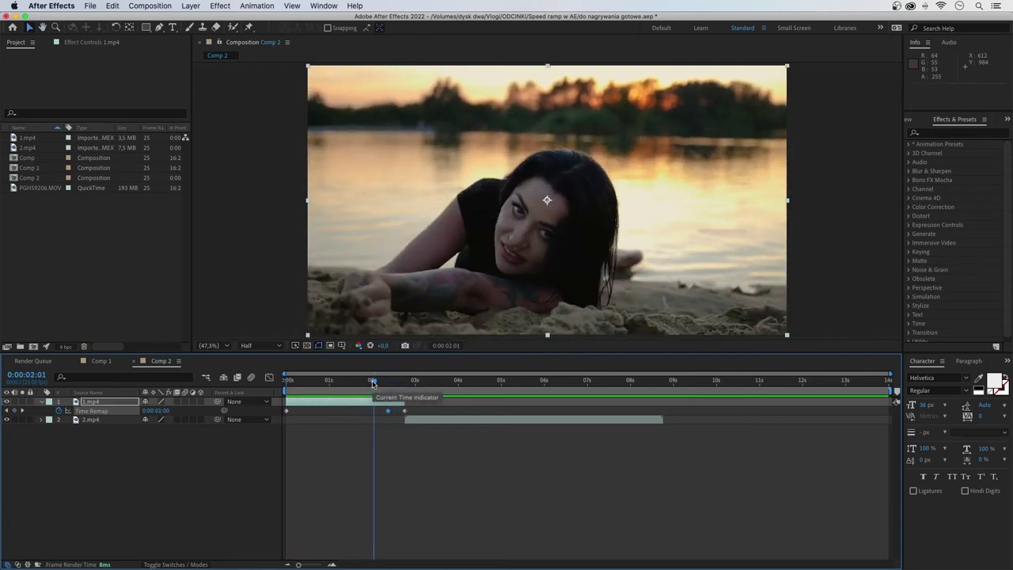
{"action": "left_click", "coordinate": [330, 441]}
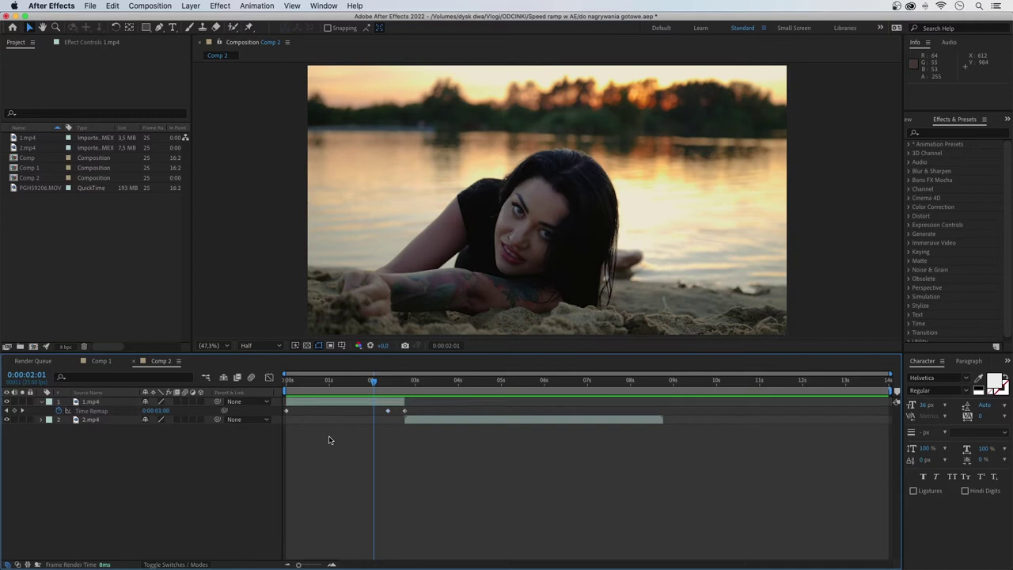
{"action": "left_click", "coordinate": [388, 411]}
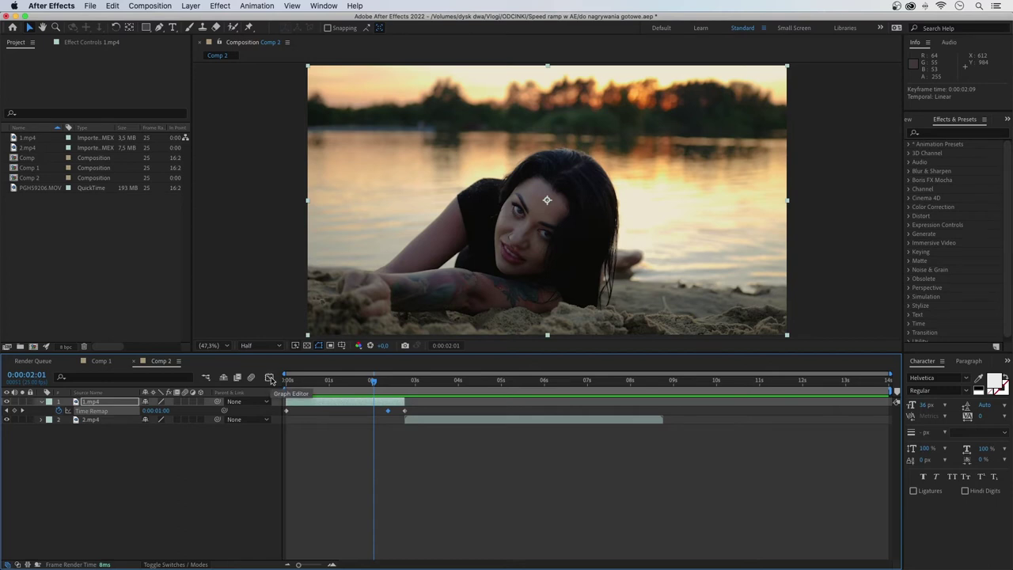
Display 1.mp4's Time Remap value graph, rising slowly then climbing to 2.76 seconds
{"action": "left_click", "coordinate": [270, 378]}
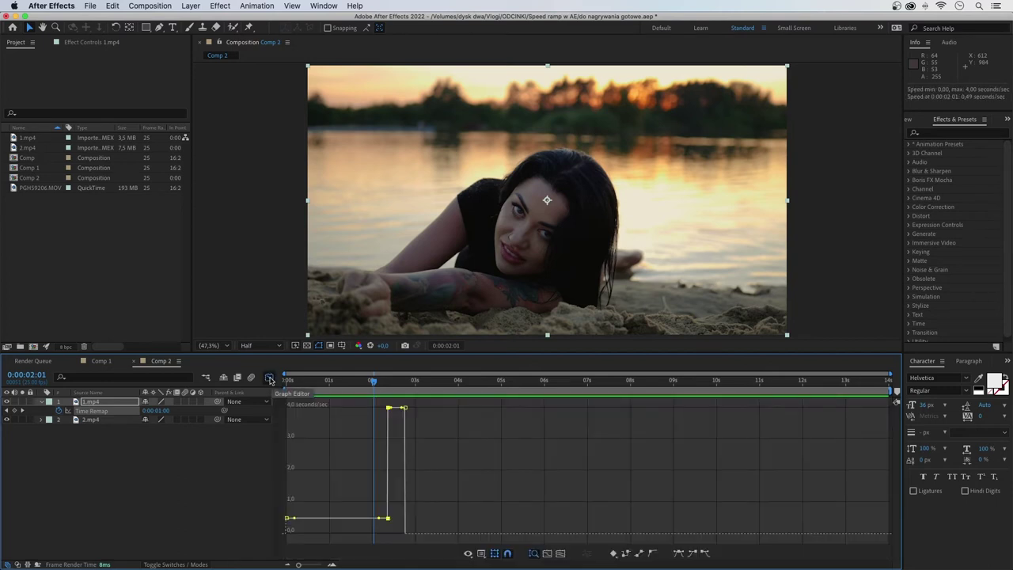
{"action": "left_click", "coordinate": [482, 554]}
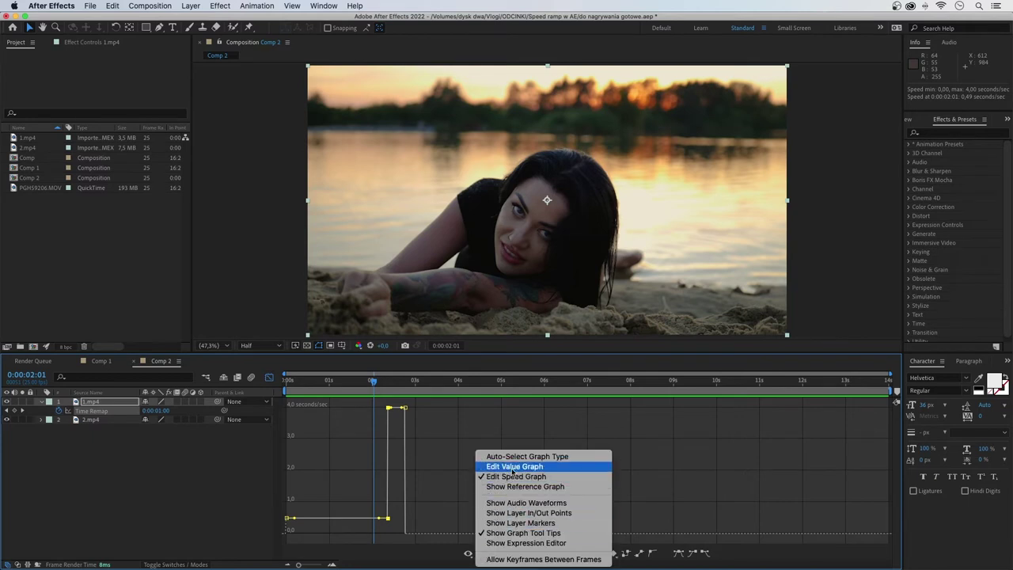
{"action": "left_click", "coordinate": [508, 467]}
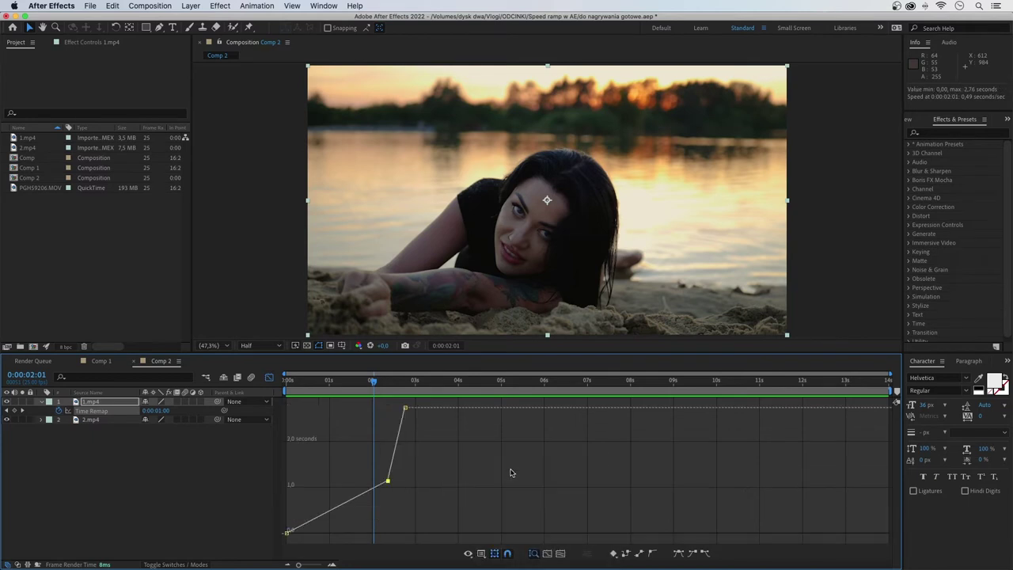
{"action": "left_click", "coordinate": [483, 554]}
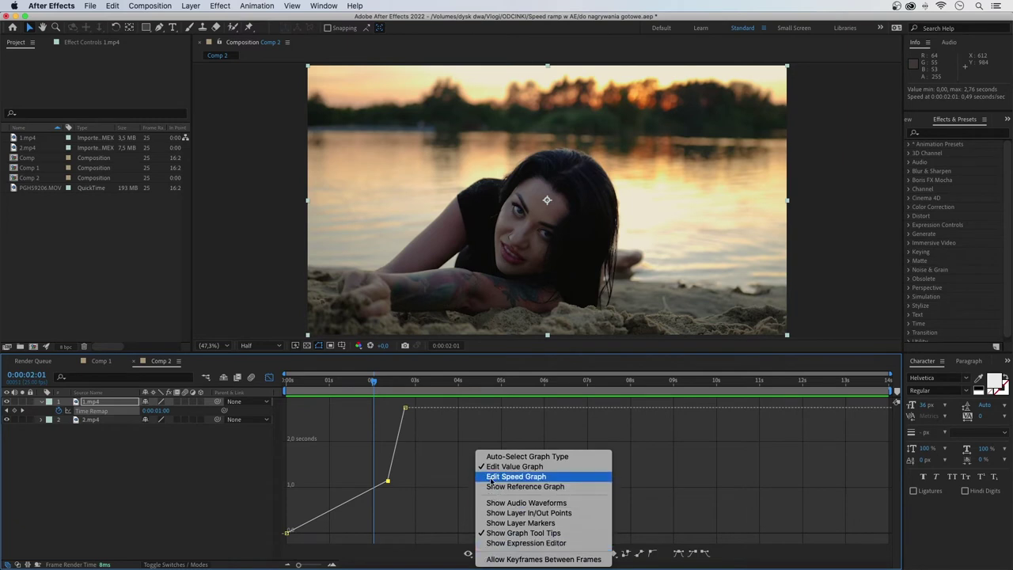
Switch to the speed graph and raise 1.mp4's opening speed to about 1.0 seconds/sec
{"action": "left_click", "coordinate": [516, 477]}
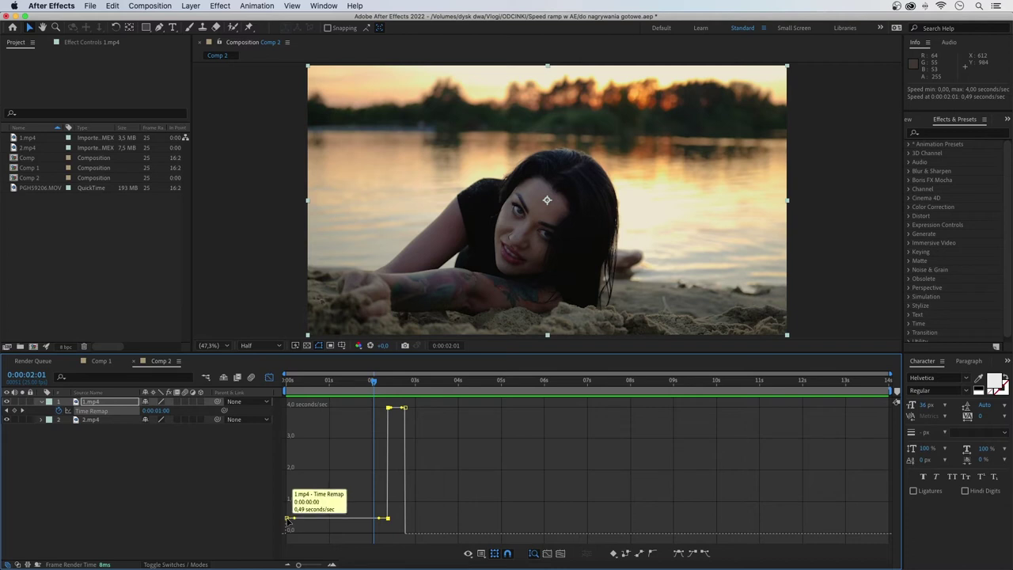
{"action": "left_click_drag", "start_coordinate": [288, 519], "coordinate": [340, 505]}
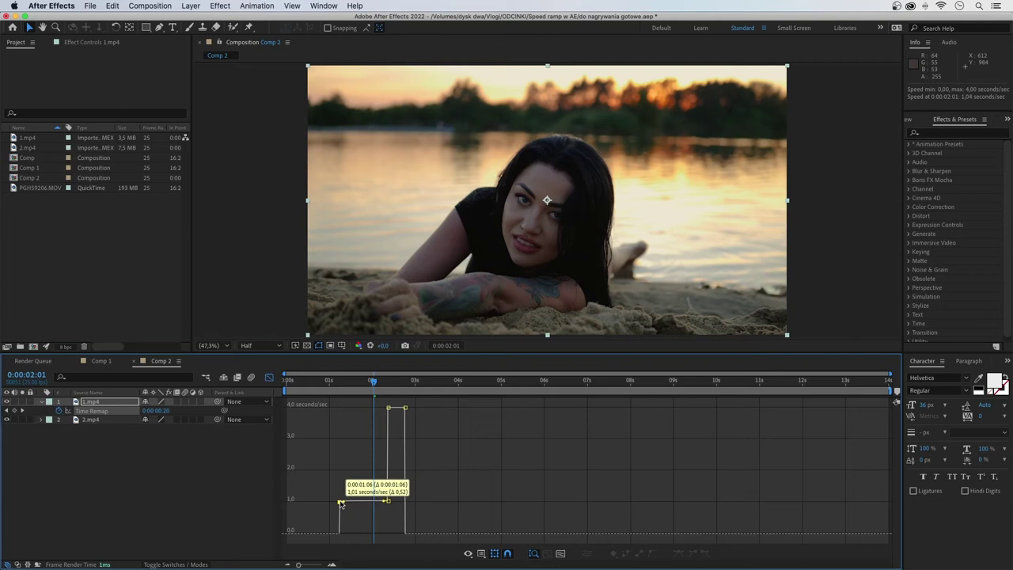
{"action": "left_click_drag", "start_coordinate": [341, 505], "coordinate": [341, 503]}
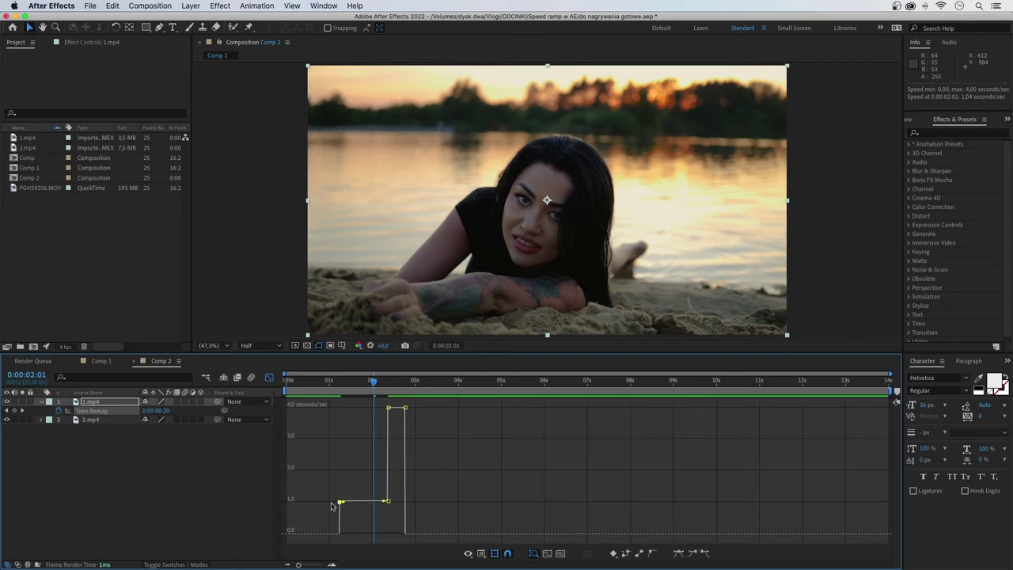
{"action": "left_click_drag", "start_coordinate": [371, 392], "coordinate": [394, 387]}
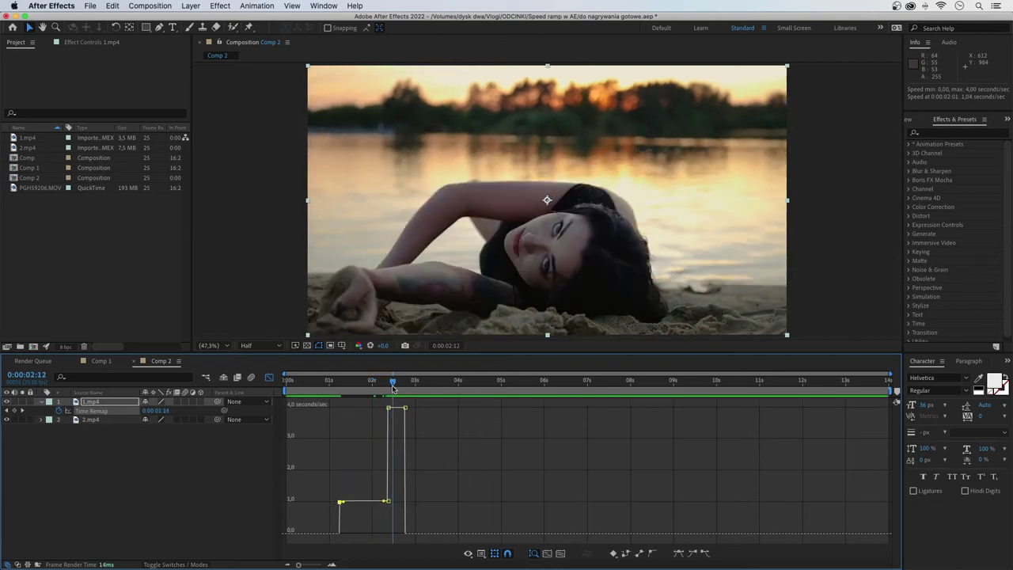
{"action": "key", "text": "equal"}
{"action": "key", "text": "equal"}
{"action": "key", "text": "equal"}
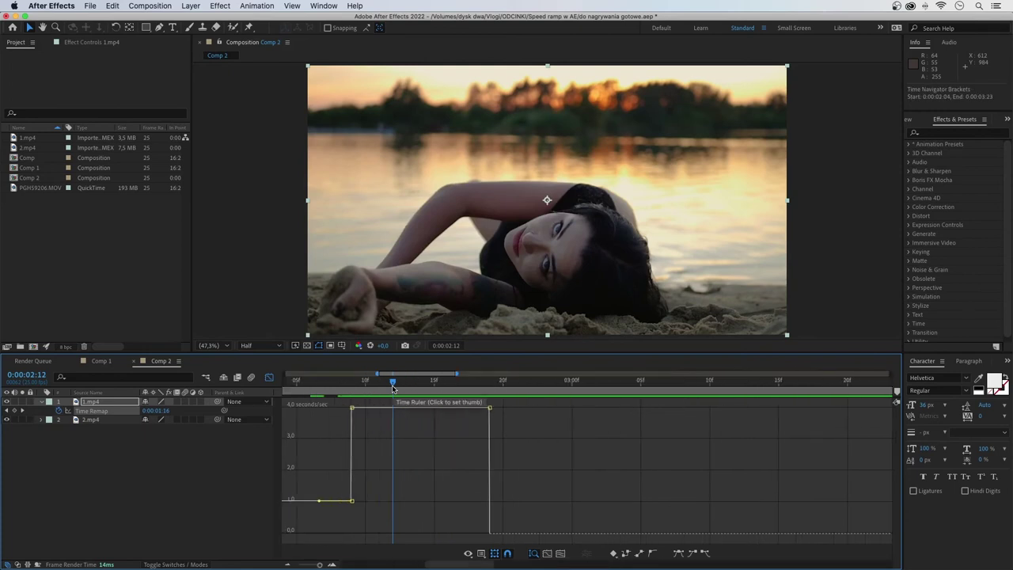
Try Easy Ease on the speed-jump keyframes, then undo back to the stepped curve
{"action": "right_click", "coordinate": [351, 408]}
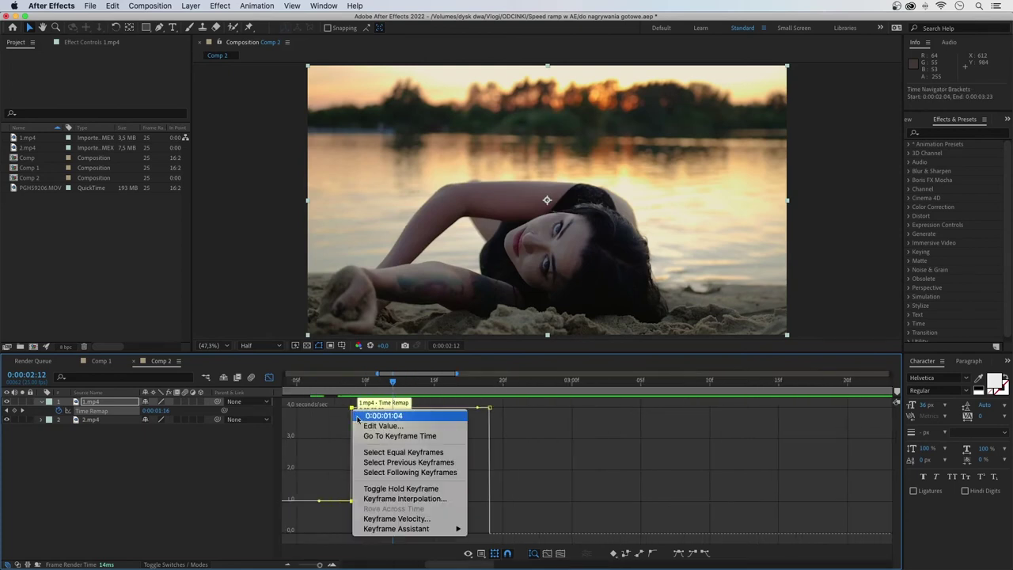
{"action": "mouse_move", "coordinate": [402, 529]}
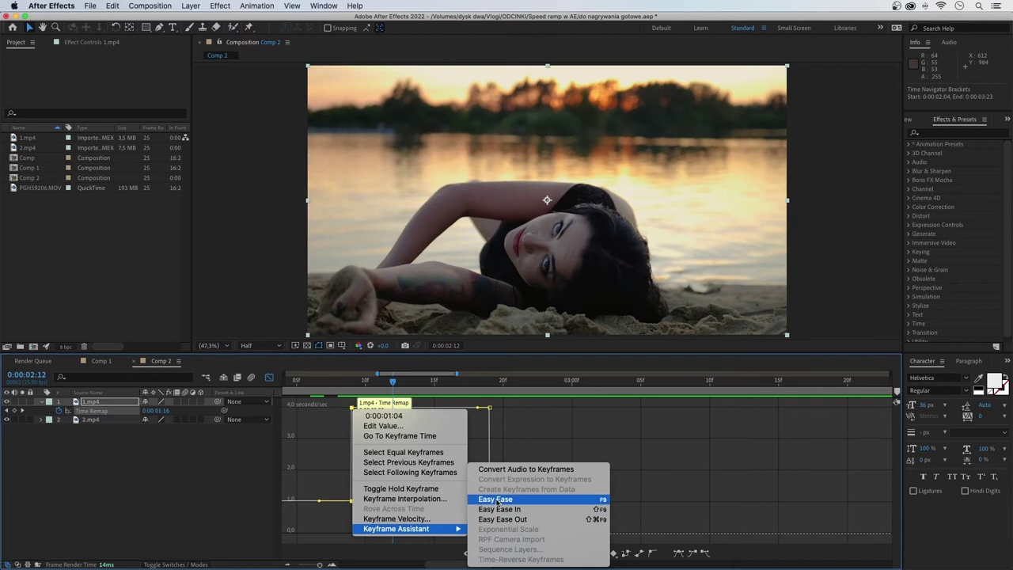
{"action": "left_click", "coordinate": [338, 471]}
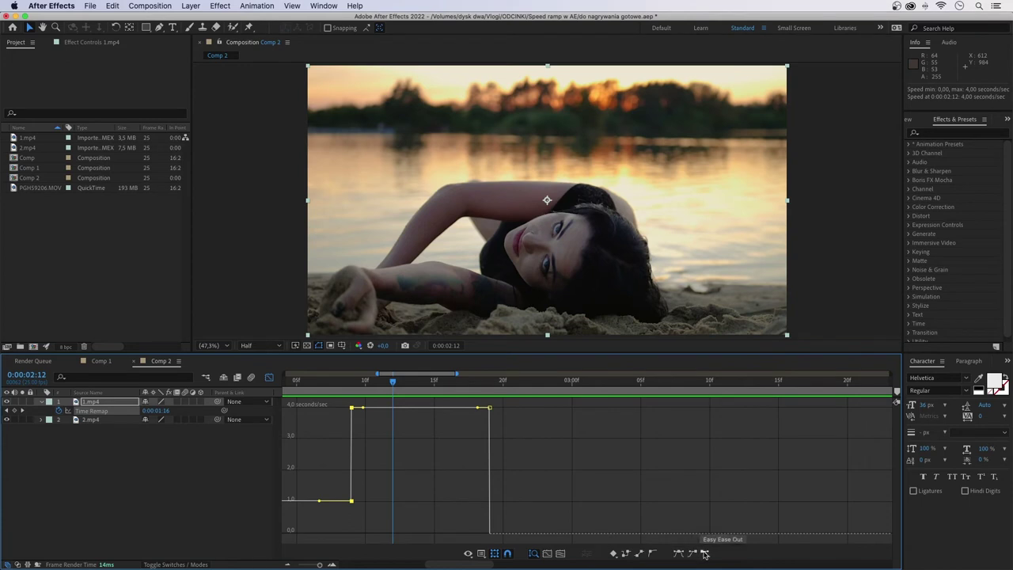
{"action": "left_click", "coordinate": [705, 554]}
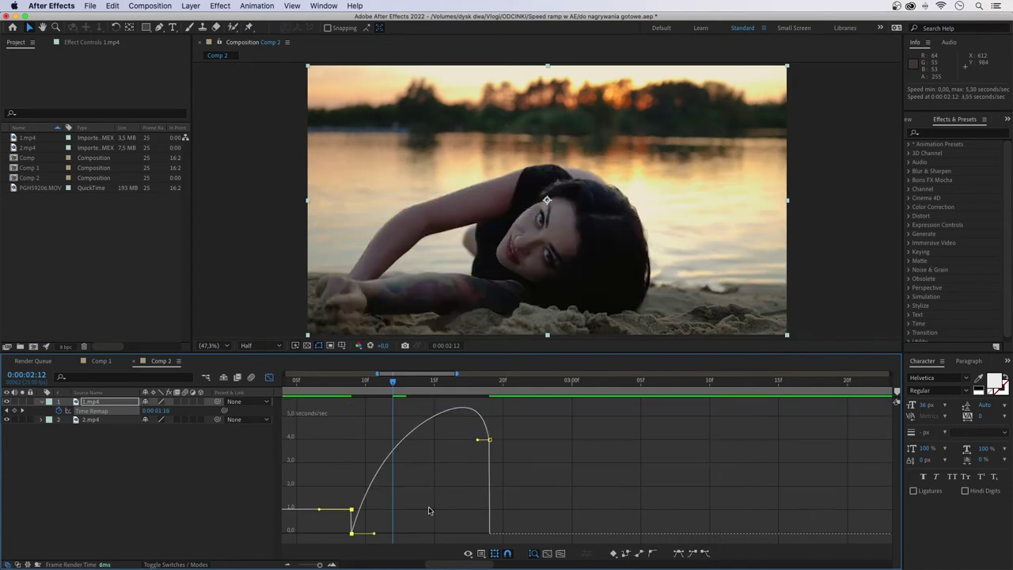
{"action": "left_click_drag", "start_coordinate": [352, 533], "coordinate": [357, 511]}
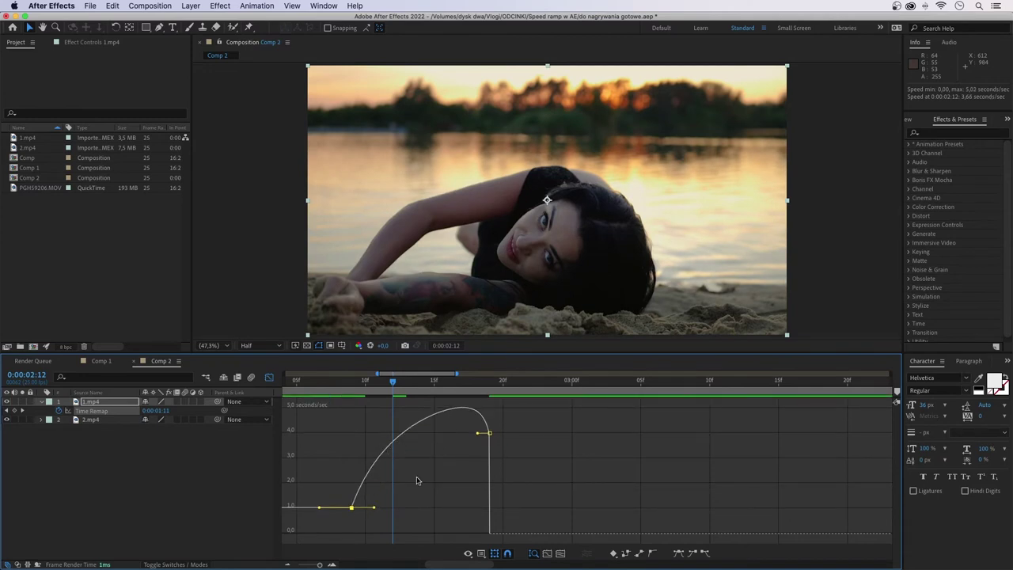
{"action": "key", "text": "ctrl+z"}
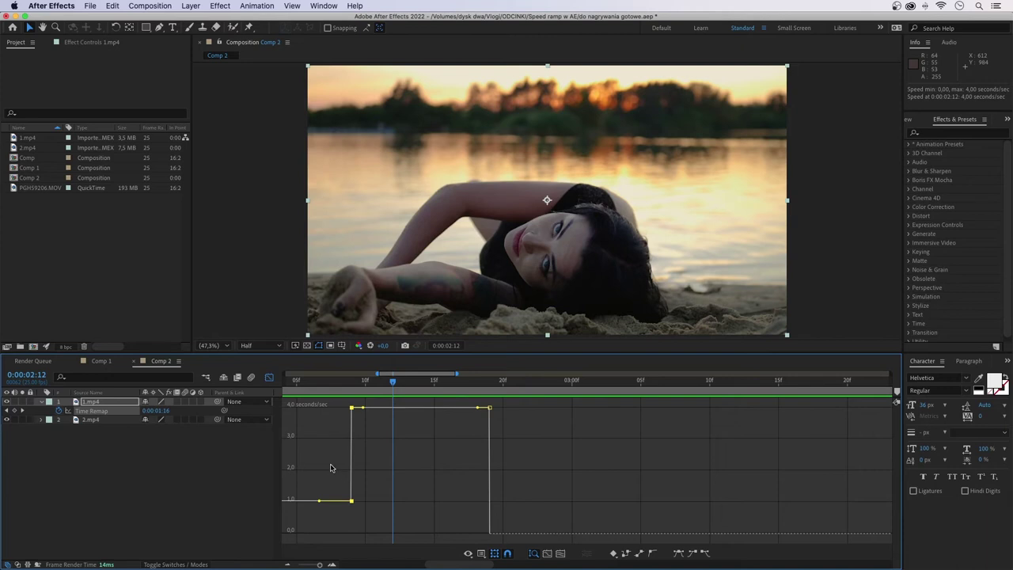
Drag the influence handles to ease from 1 second/sec into a 9.13 seconds/sec peak
{"action": "left_click", "coordinate": [353, 409]}
{"action": "left_click_drag", "start_coordinate": [362, 409], "coordinate": [364, 503]}
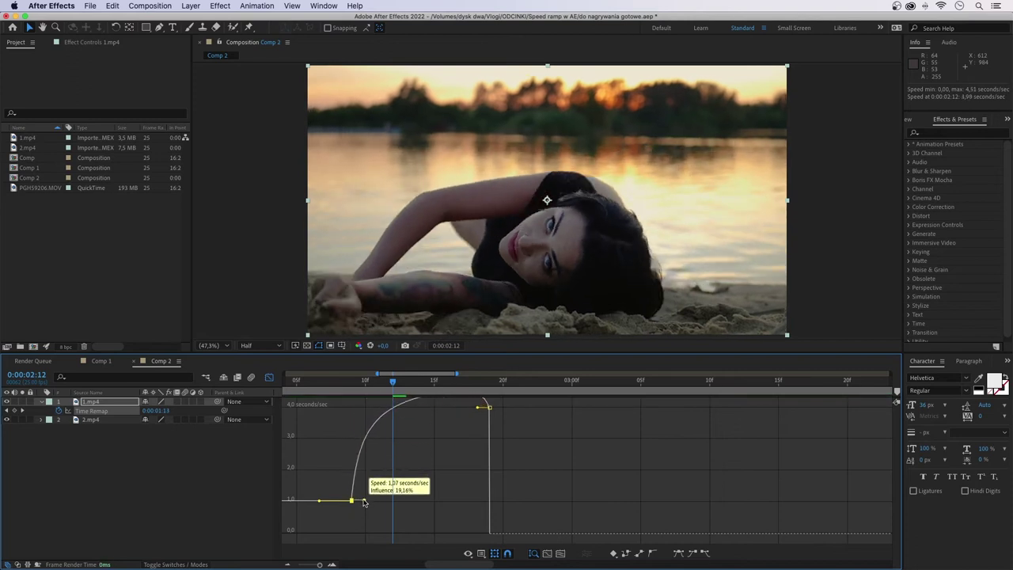
{"action": "left_click_drag", "start_coordinate": [364, 502], "coordinate": [414, 502]}
{"action": "mouse_move", "coordinate": [478, 491]}
{"action": "left_mouse_down"}
{"action": "mouse_move", "coordinate": [477, 532]}
{"action": "mouse_move", "coordinate": [486, 526]}
{"action": "left_mouse_up"}
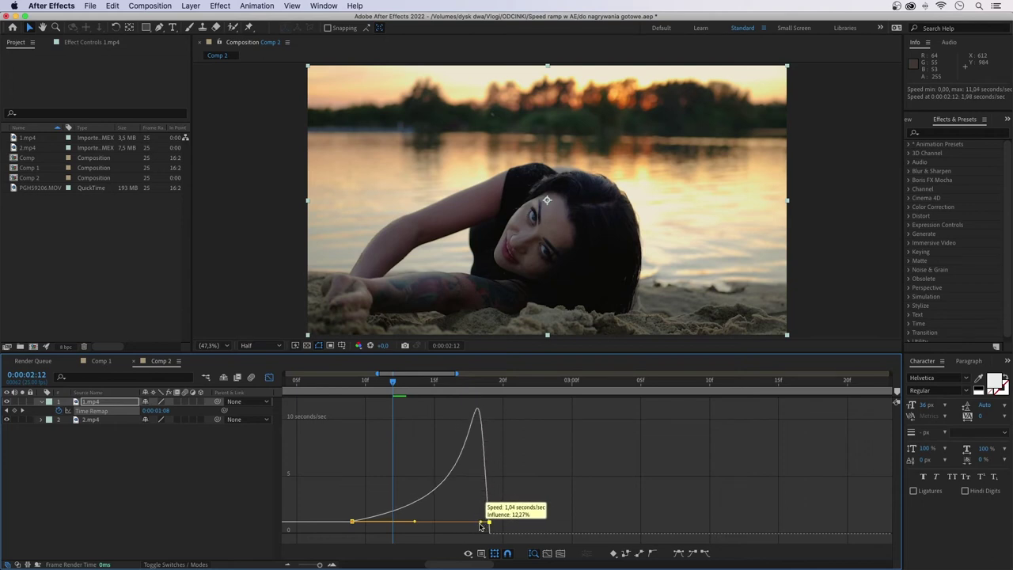
{"action": "left_click_drag", "start_coordinate": [486, 526], "coordinate": [480, 523]}
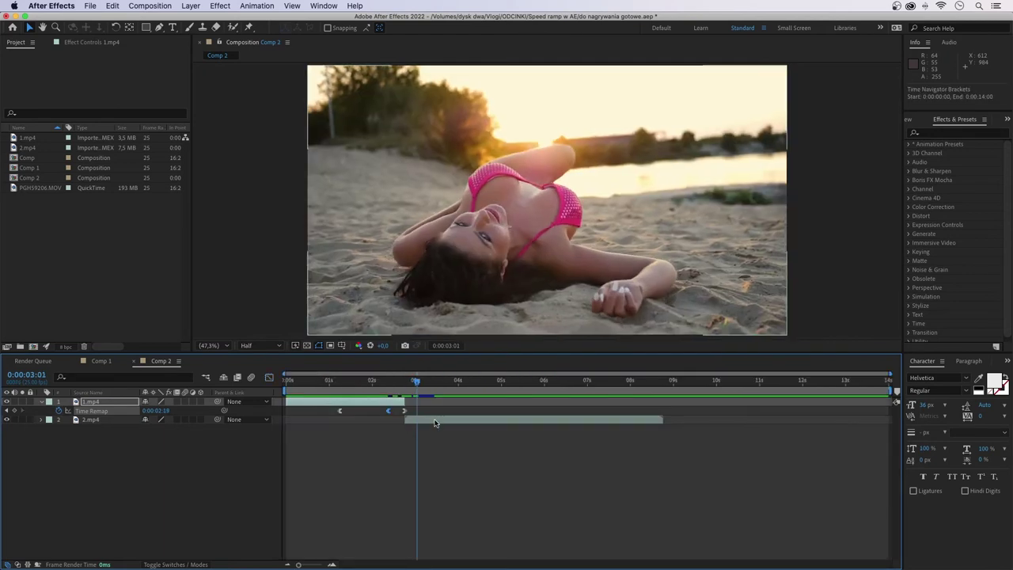
Enable Time Remapping on the 2.mp4 layer
{"action": "right_click", "coordinate": [434, 424]}
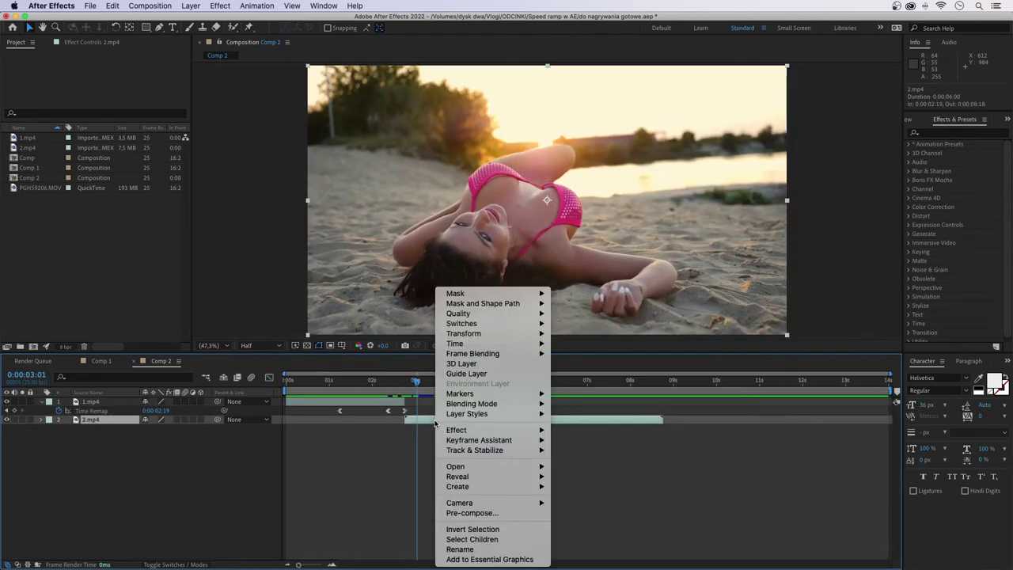
{"action": "mouse_move", "coordinate": [507, 349]}
{"action": "left_click", "coordinate": [570, 346]}
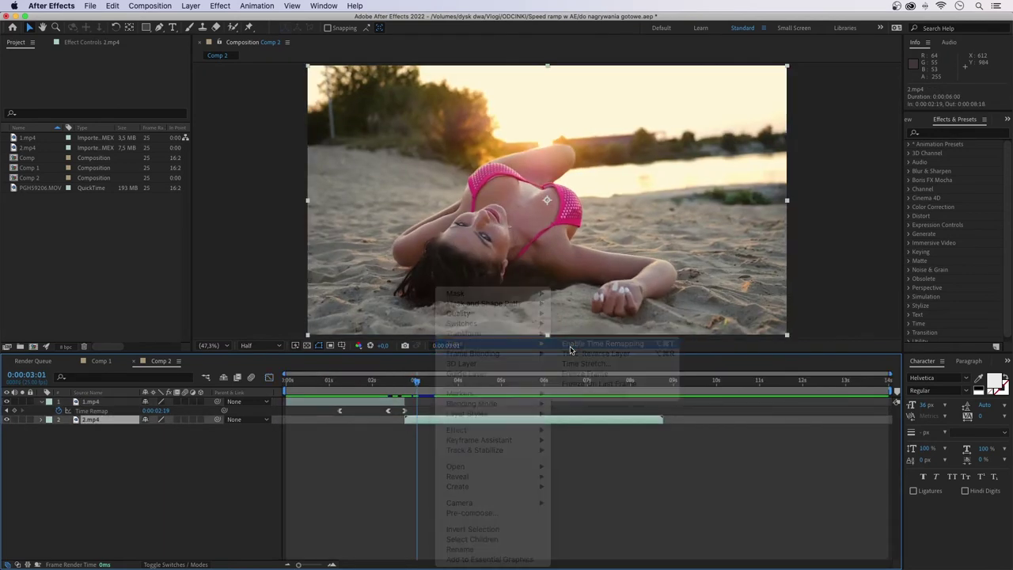
Move 2.mp4's Time Remap keyframe to about 3 seconds, preview it, and show its speed graph
{"action": "left_click_drag", "start_coordinate": [414, 382], "coordinate": [481, 386]}
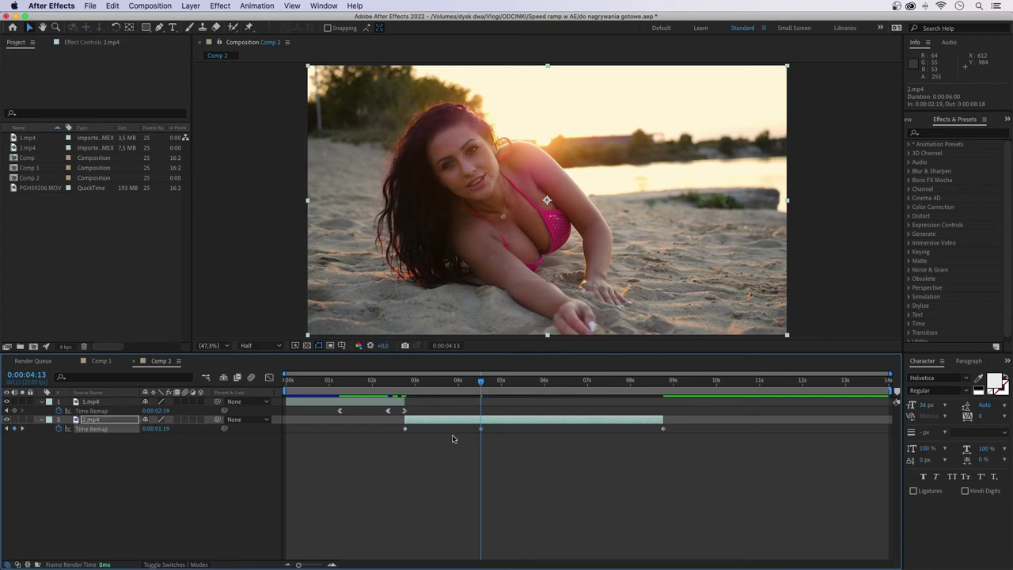
{"action": "left_click_drag", "start_coordinate": [480, 429], "coordinate": [418, 429]}
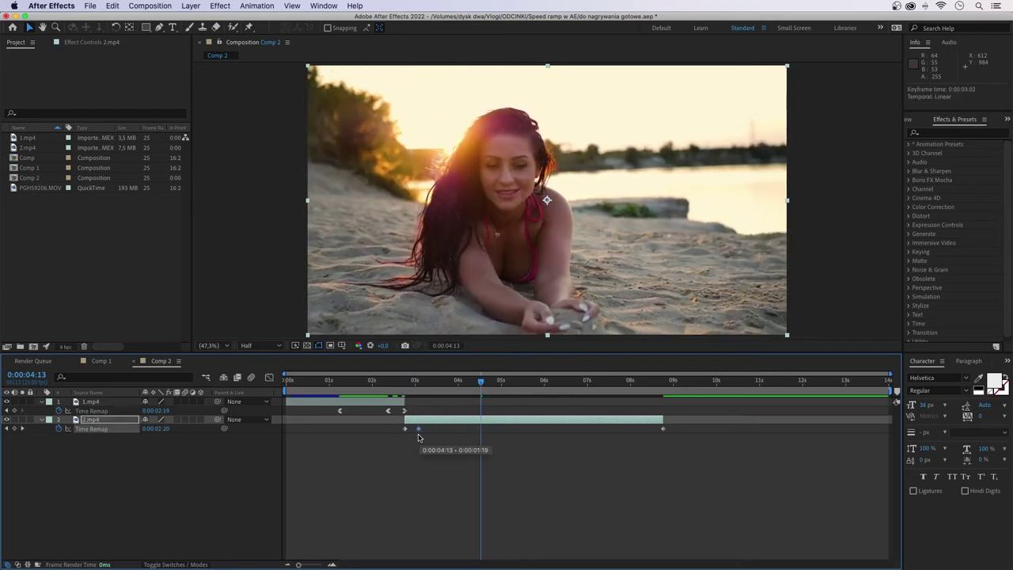
{"action": "left_click", "coordinate": [401, 384]}
{"action": "key", "text": "space"}
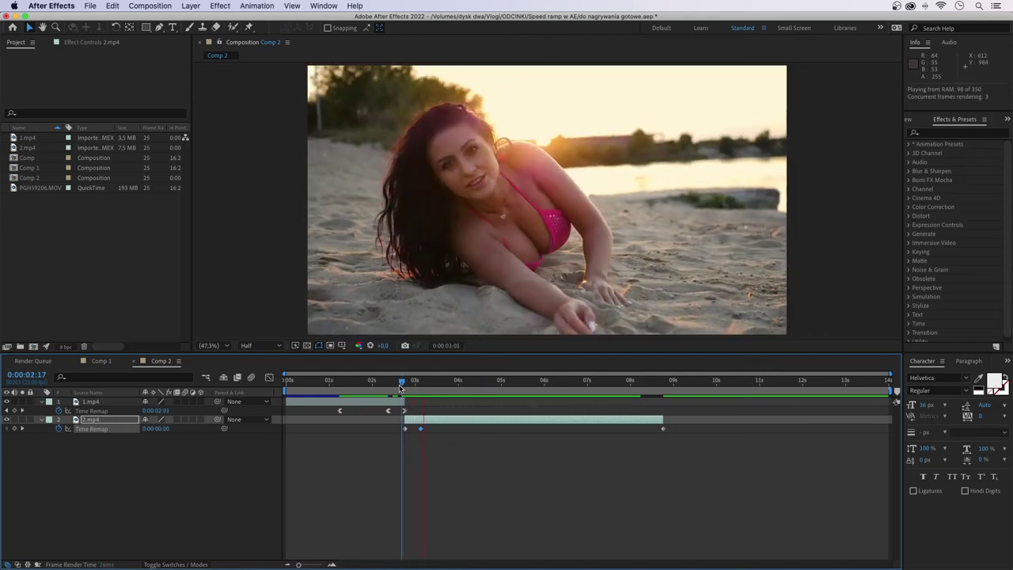
{"action": "key", "text": "space"}
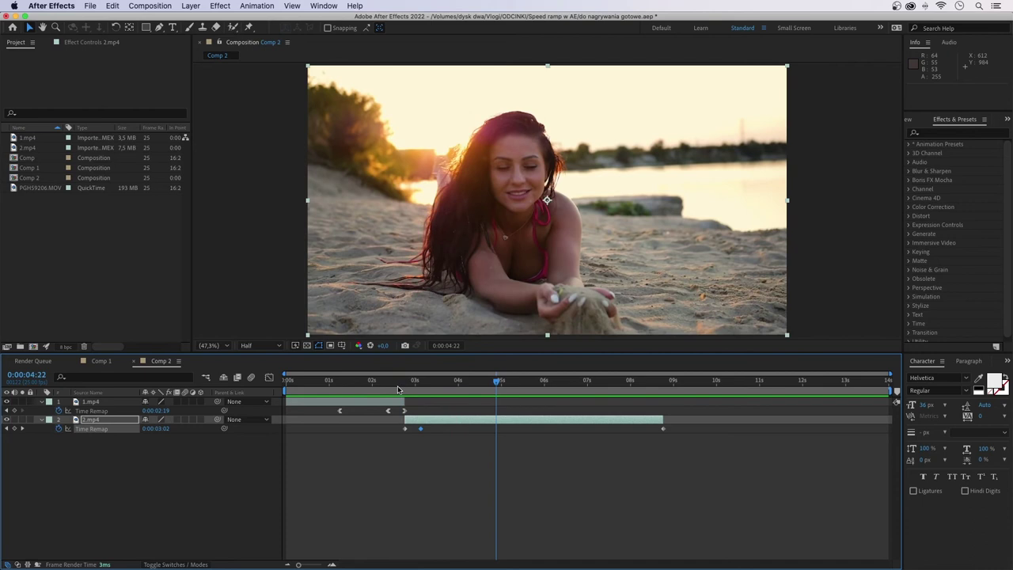
{"action": "left_click", "coordinate": [422, 433]}
{"action": "left_click", "coordinate": [421, 430]}
{"action": "left_click", "coordinate": [269, 378]}
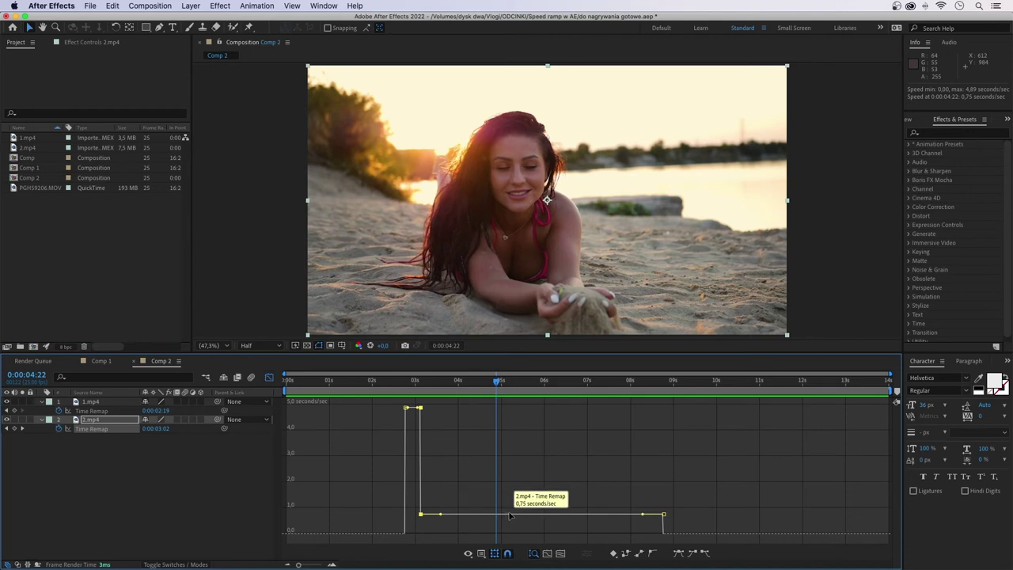
Move 2.mp4's last keyframe 8 frames earlier and ease a 16.56 seconds/sec spike decaying to 1
{"action": "left_click_drag", "start_coordinate": [664, 515], "coordinate": [603, 515]}
{"action": "key", "text": "equal"}
{"action": "left_click", "coordinate": [413, 388]}
{"action": "mouse_move", "coordinate": [441, 408]}
{"action": "left_mouse_down"}
{"action": "mouse_move", "coordinate": [425, 493]}
{"action": "mouse_move", "coordinate": [412, 459]}
{"action": "left_mouse_up"}
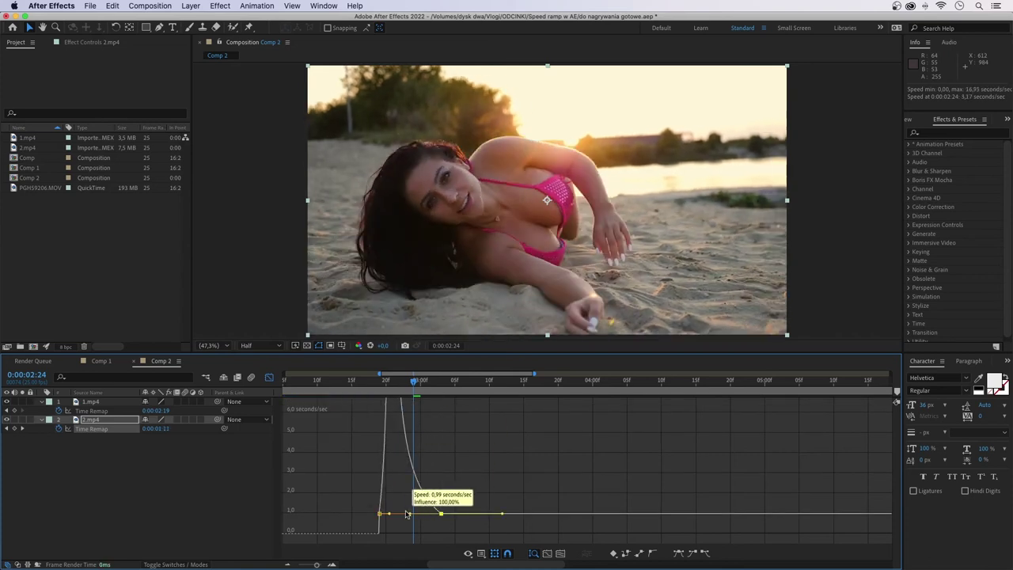
{"action": "left_click_drag", "start_coordinate": [388, 514], "coordinate": [400, 412]}
{"action": "key", "text": "space"}
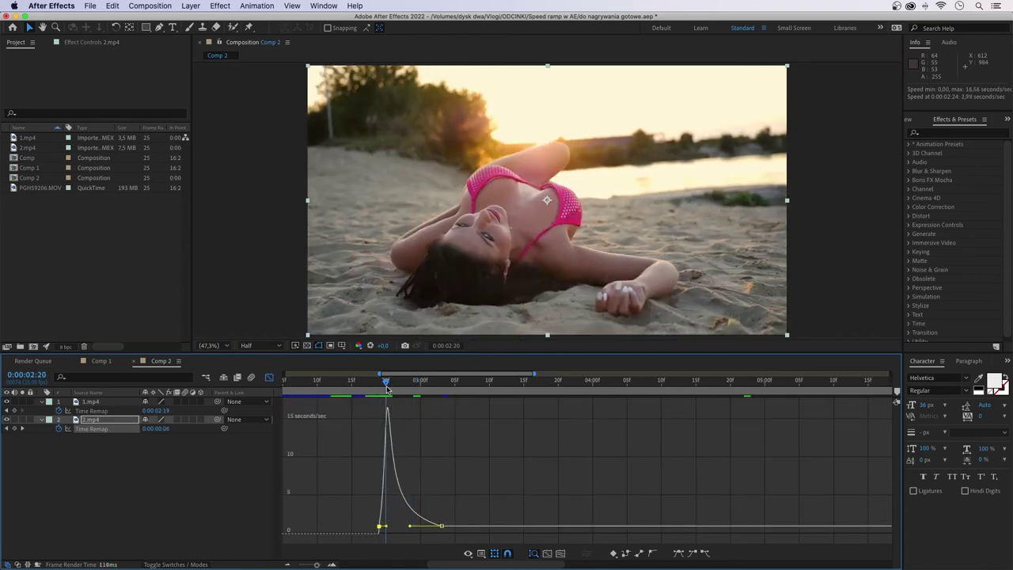
Return to the layer bars and trim 1.mp4's start to about 0:00:00:19
{"action": "left_click", "coordinate": [269, 379]}
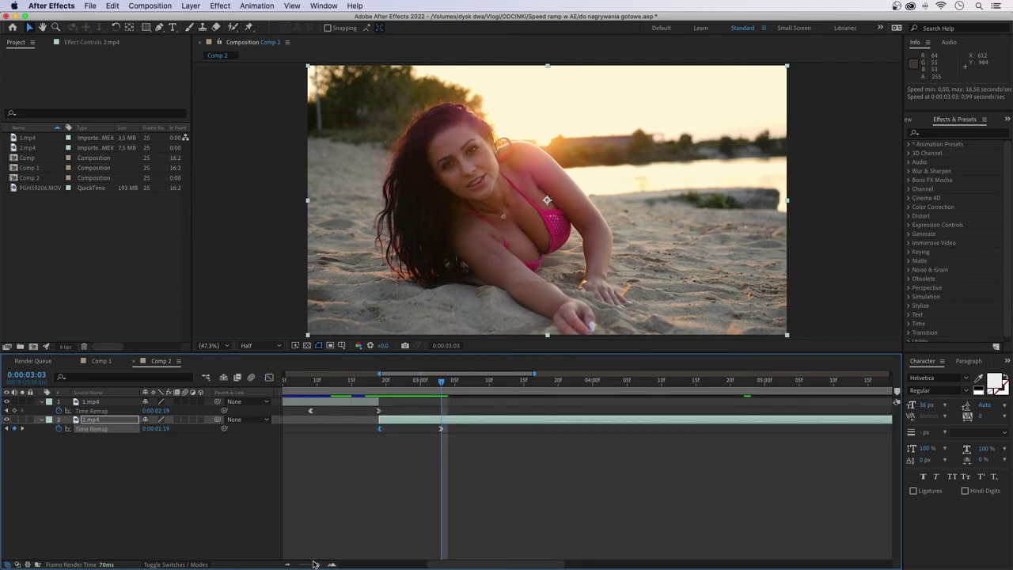
{"action": "left_click_drag", "start_coordinate": [314, 564], "coordinate": [293, 565]}
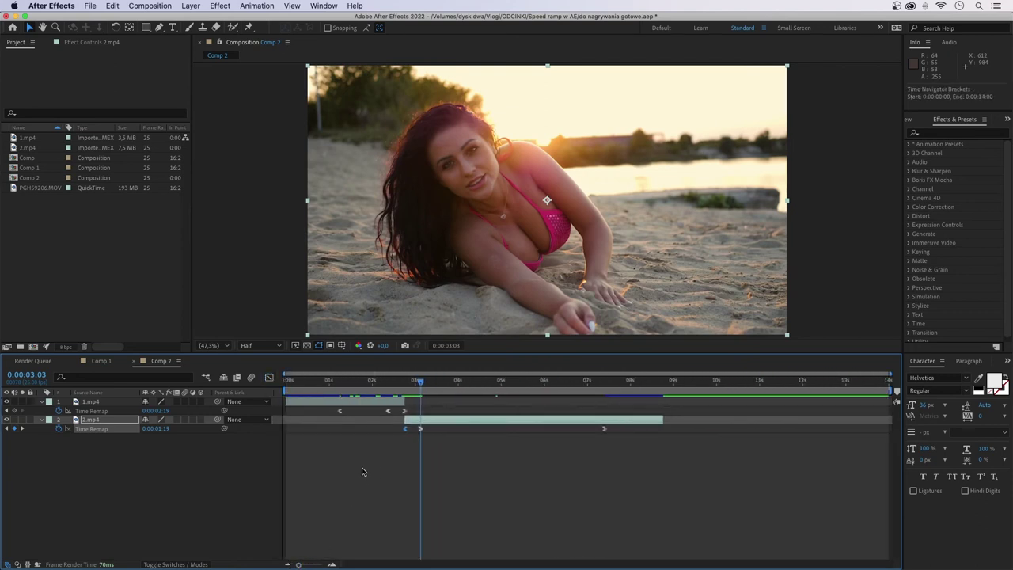
{"action": "left_click_drag", "start_coordinate": [287, 402], "coordinate": [340, 401]}
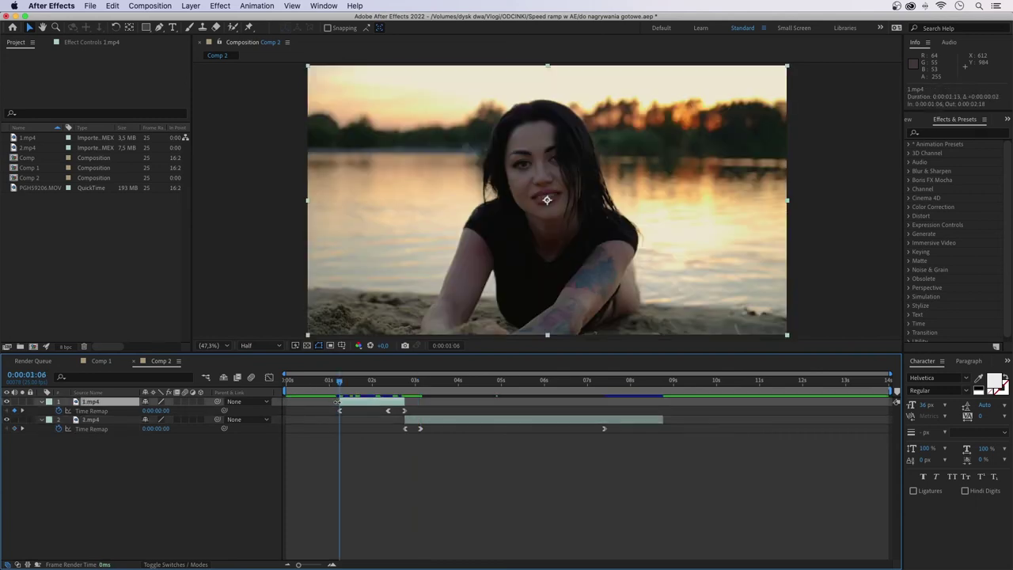
Slide both clips so 1.mp4 starts at zero, trim Comp 2 to the work area, and preview
{"action": "left_click", "coordinate": [605, 392]}
{"action": "left_click", "coordinate": [554, 419]}
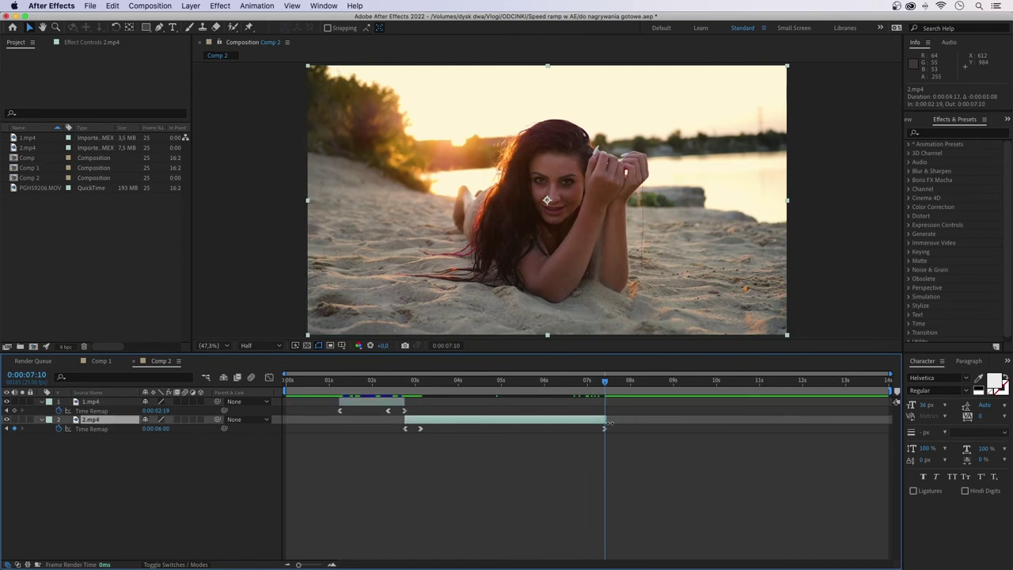
{"action": "left_click", "coordinate": [399, 402], "text": "shift"}
{"action": "left_click_drag", "start_coordinate": [399, 401], "coordinate": [346, 409]}
{"action": "key", "text": "super+alt+b"}
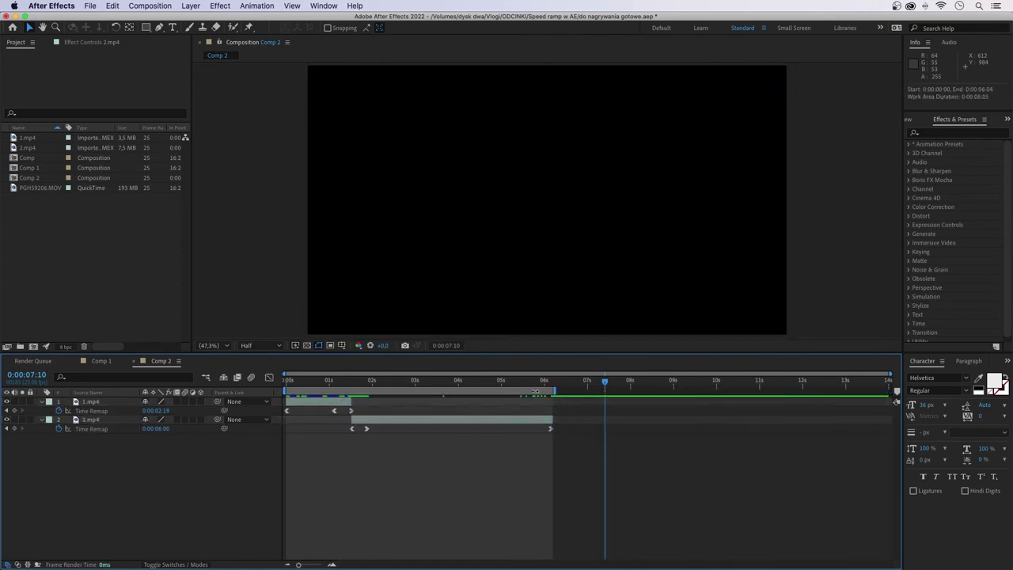
{"action": "key", "text": "super+shift+x"}
{"action": "key", "text": "space"}
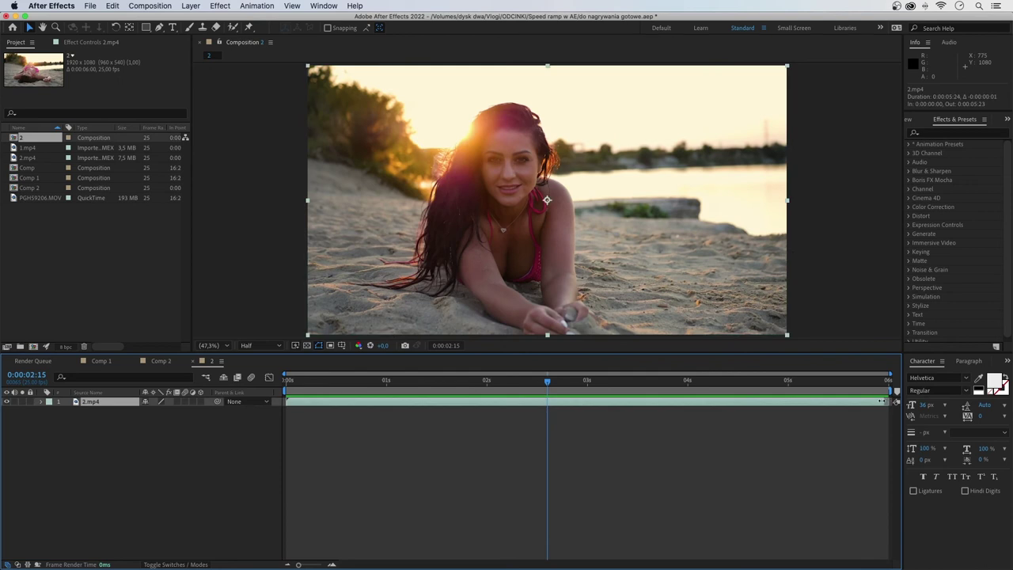
Trim 2.mp4 to end at 0:00:02:15, then trial time remapping by stretching its end keyframe to about 0:00:03:10
{"action": "left_click_drag", "start_coordinate": [590, 409], "coordinate": [557, 410]}
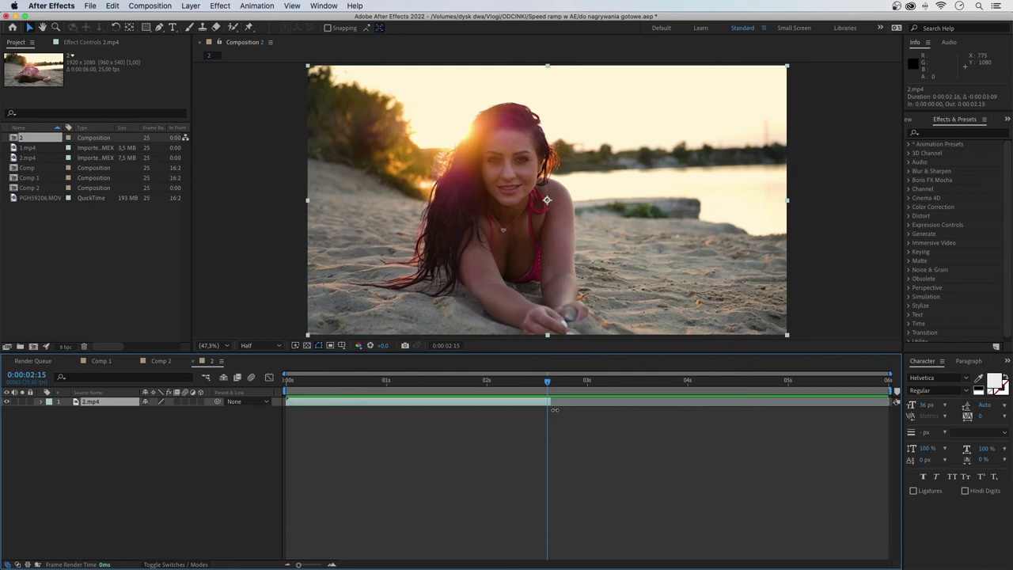
{"action": "right_click", "coordinate": [498, 405]}
{"action": "mouse_move", "coordinate": [574, 346]}
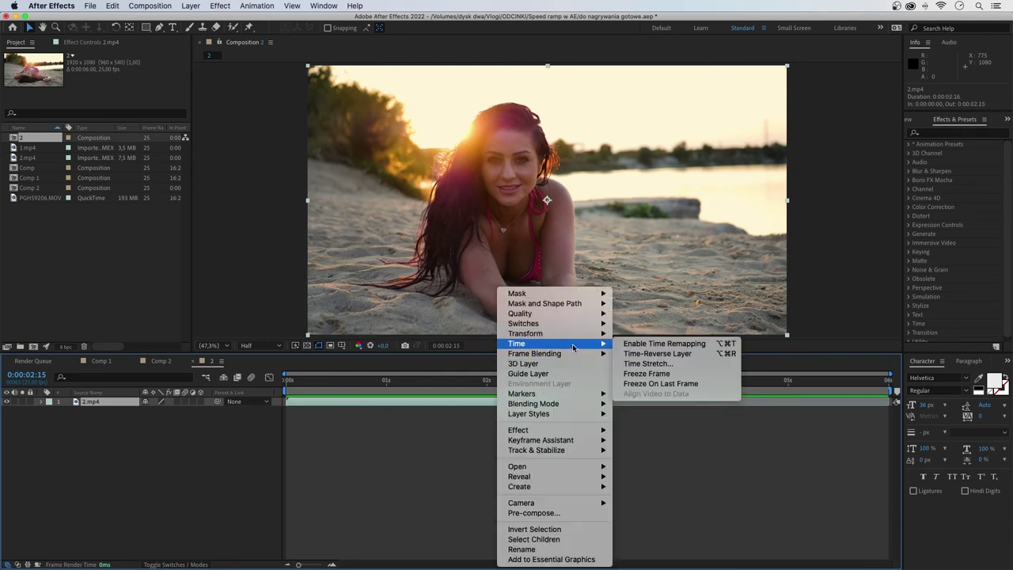
{"action": "left_click", "coordinate": [635, 345]}
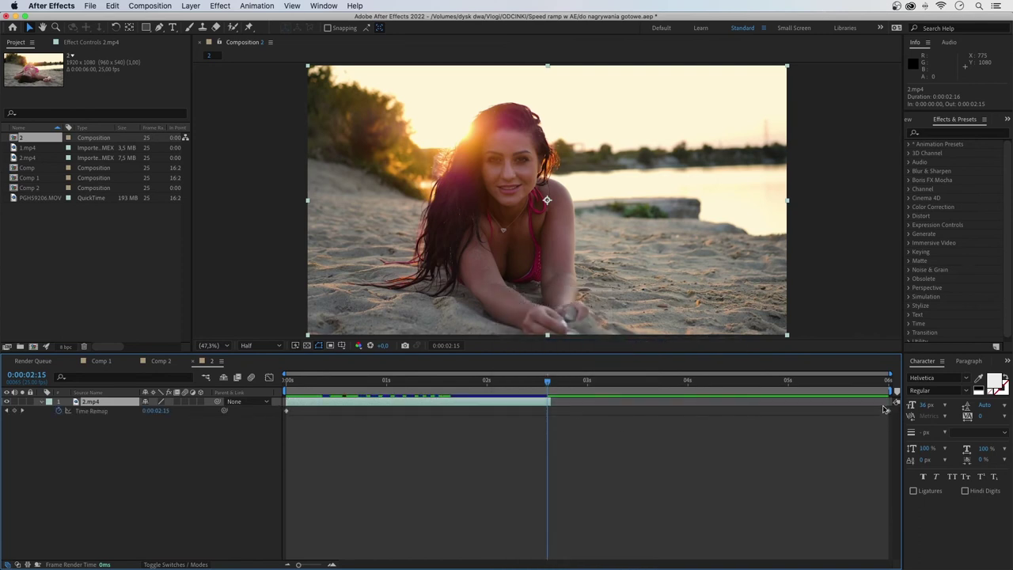
{"action": "left_click_drag", "start_coordinate": [533, 386], "coordinate": [547, 391]}
{"action": "left_click_drag", "start_coordinate": [896, 411], "coordinate": [553, 411]}
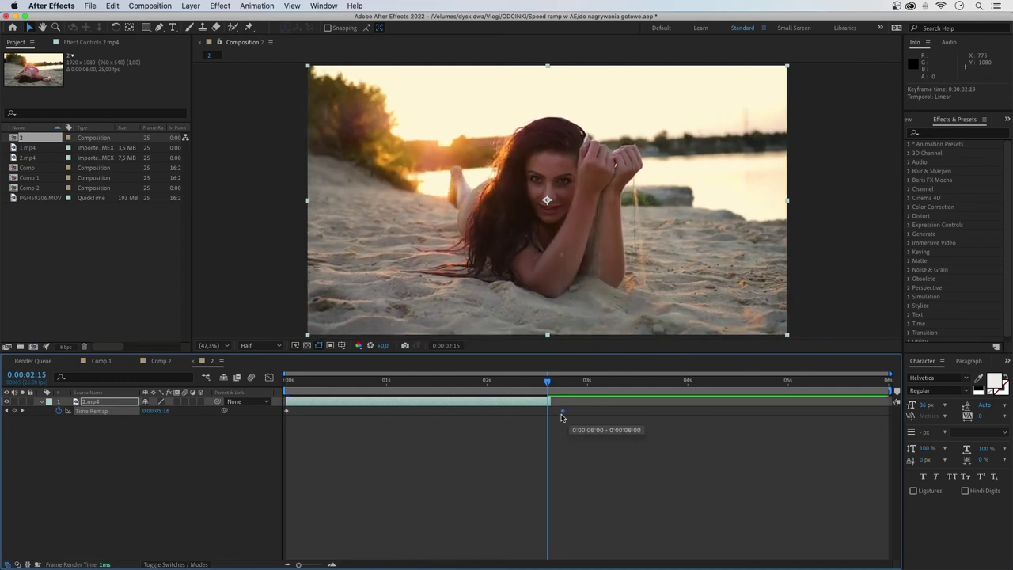
Preview the stretched clip, undo the time remapping, and end the work area near 0:00:02:23
{"action": "mouse_move", "coordinate": [356, 388]}
{"action": "left_mouse_down"}
{"action": "mouse_move", "coordinate": [494, 386]}
{"action": "mouse_move", "coordinate": [338, 391]}
{"action": "left_mouse_up"}
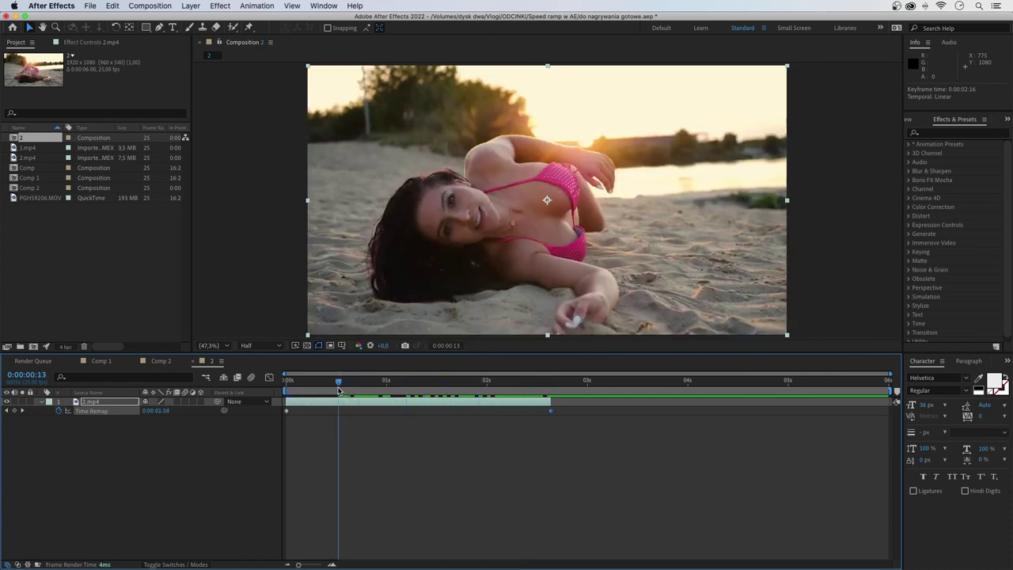
{"action": "key", "text": "space"}
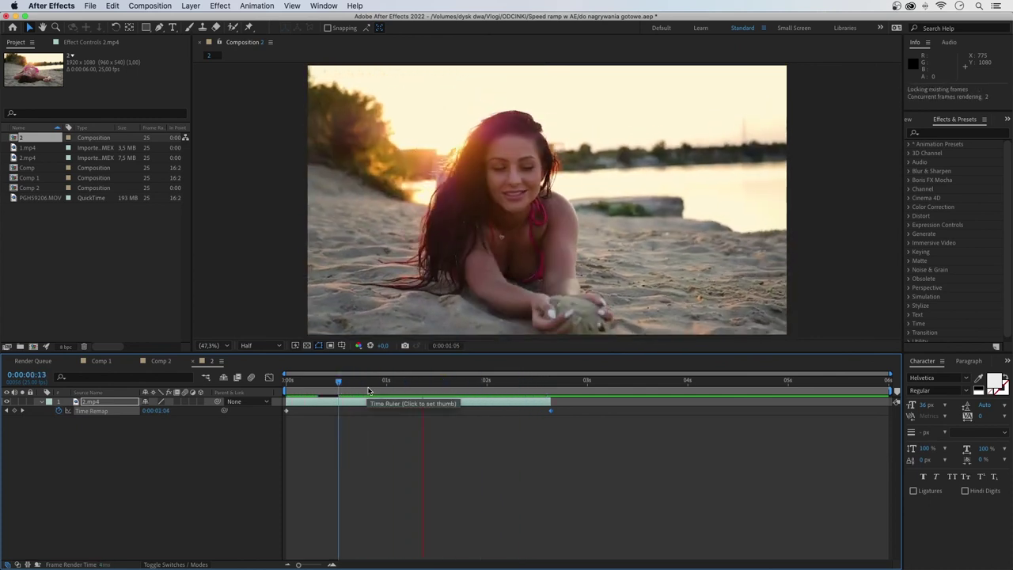
{"action": "left_click", "coordinate": [519, 391]}
{"action": "key", "text": "ctrl+z"}
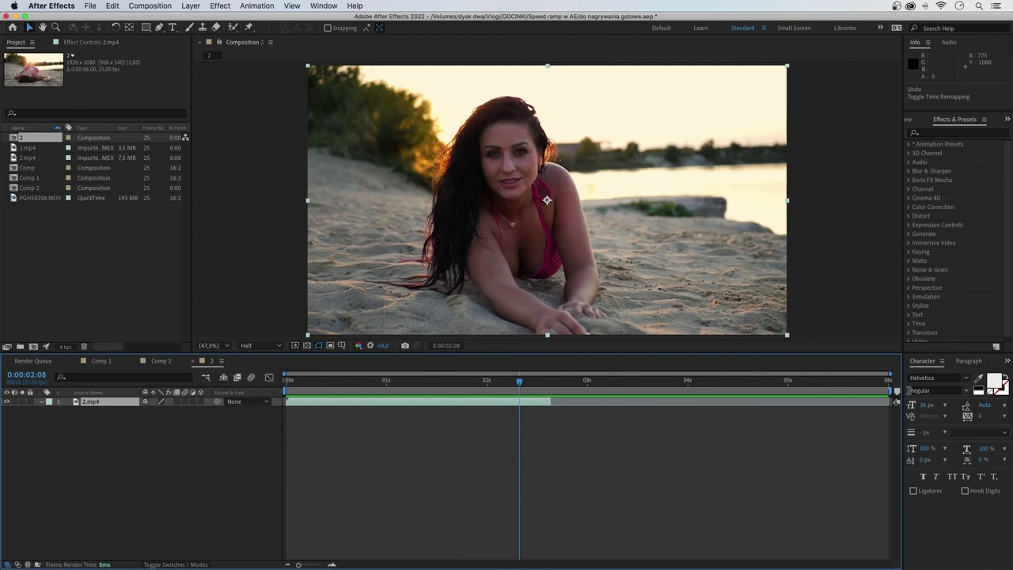
{"action": "left_click_drag", "start_coordinate": [895, 391], "coordinate": [564, 394]}
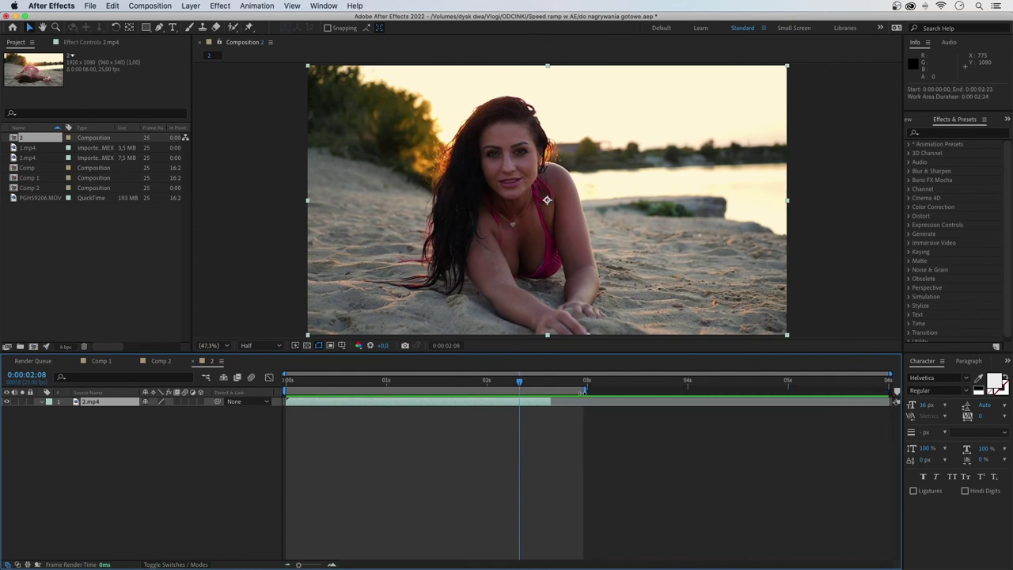
Trim comp 2 to its work area and precompose 2.mp4 into a new comp '2.mp4 Comp 1'
{"action": "right_click", "coordinate": [538, 392]}
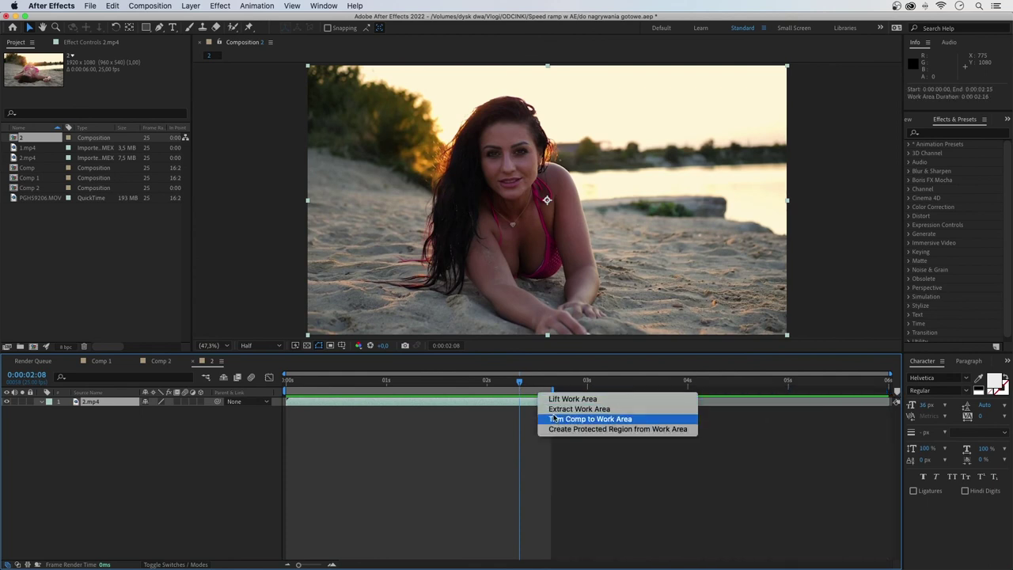
{"action": "left_click", "coordinate": [587, 420]}
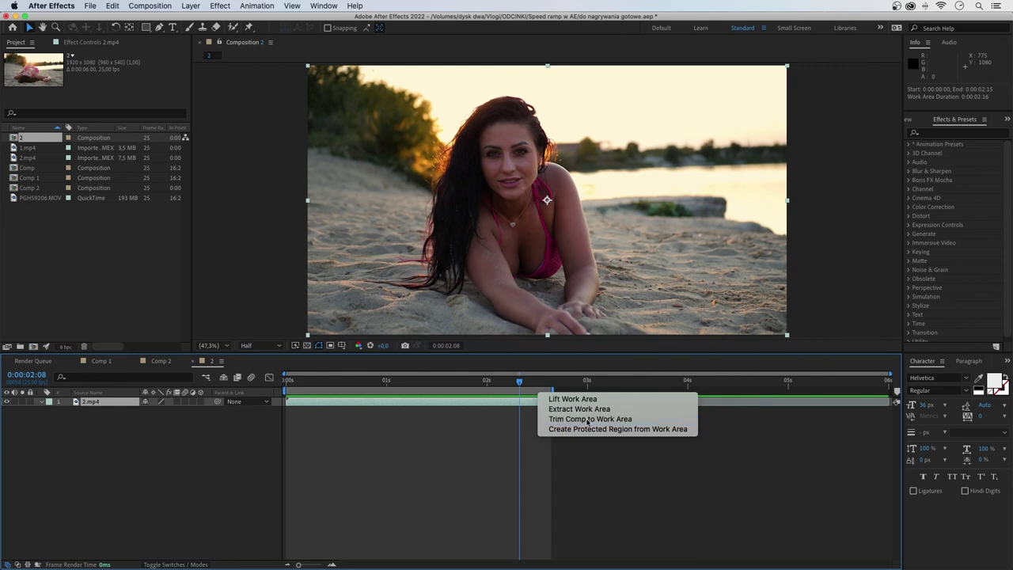
{"action": "right_click", "coordinate": [564, 406]}
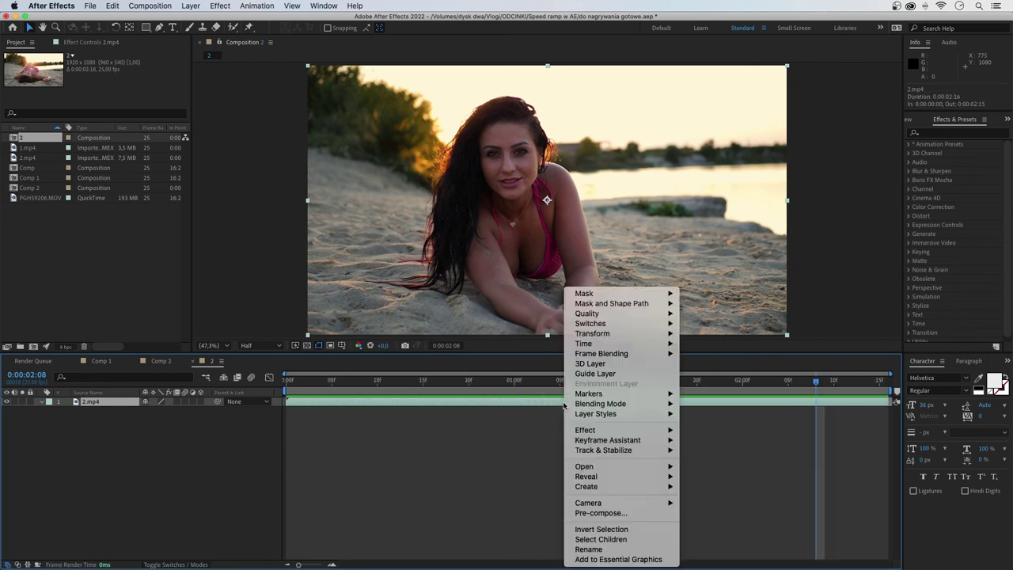
{"action": "left_click", "coordinate": [589, 514]}
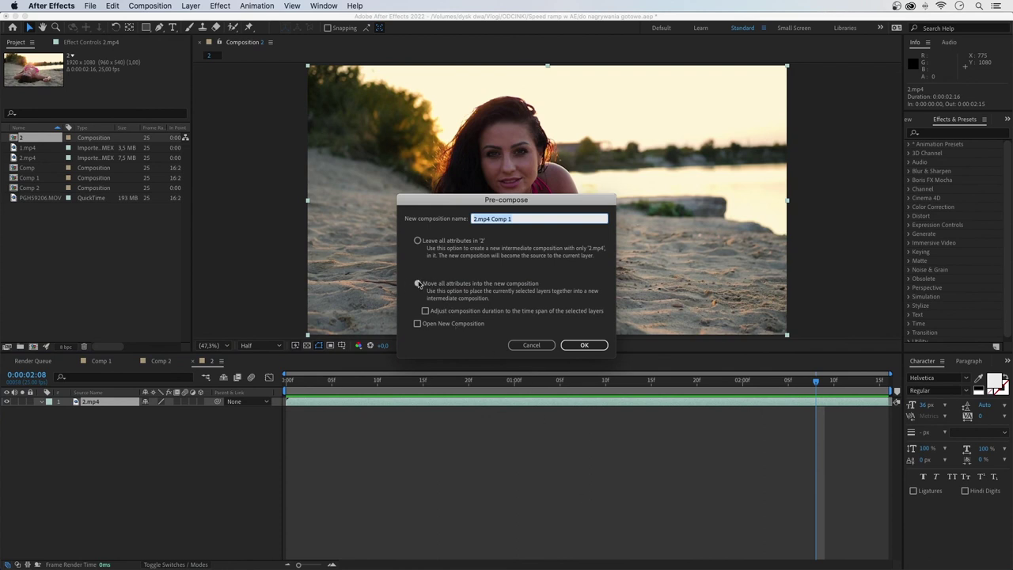
{"action": "left_click", "coordinate": [584, 345]}
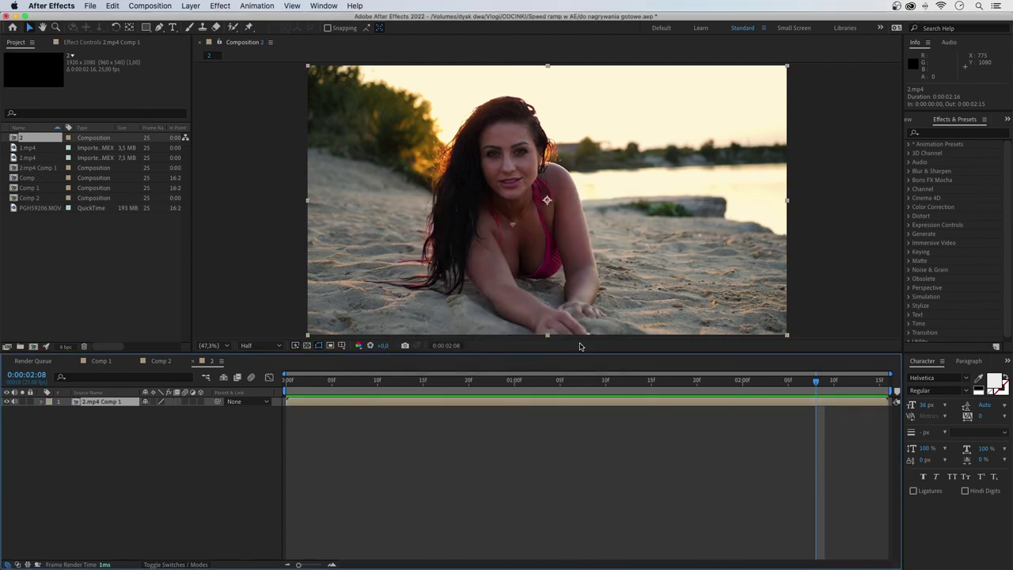
Turn on time remapping for the nested '2.mp4 Comp 1' layer and play a preview from the start
{"action": "right_click", "coordinate": [495, 405]}
{"action": "mouse_move", "coordinate": [558, 349]}
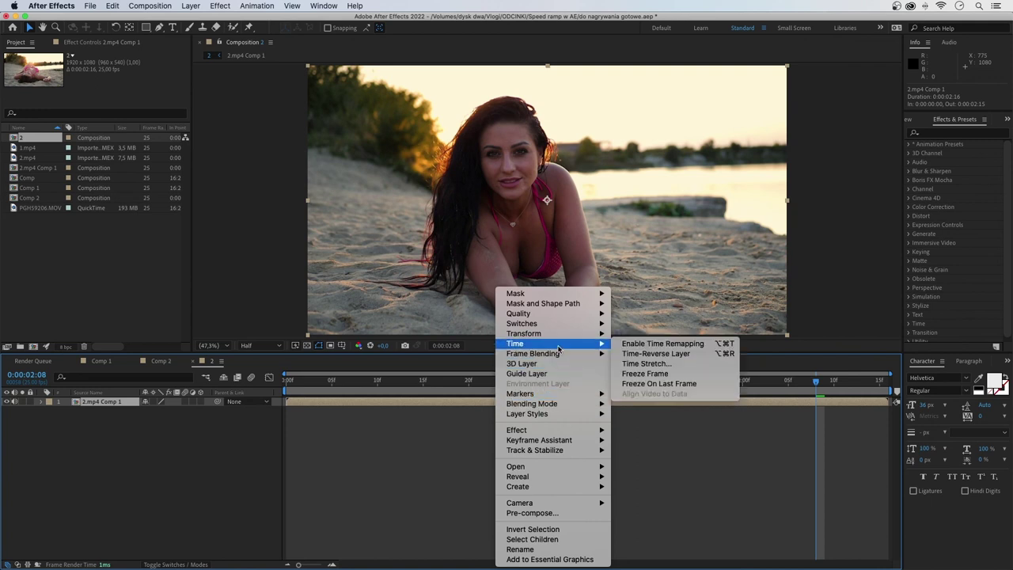
{"action": "left_click", "coordinate": [630, 344]}
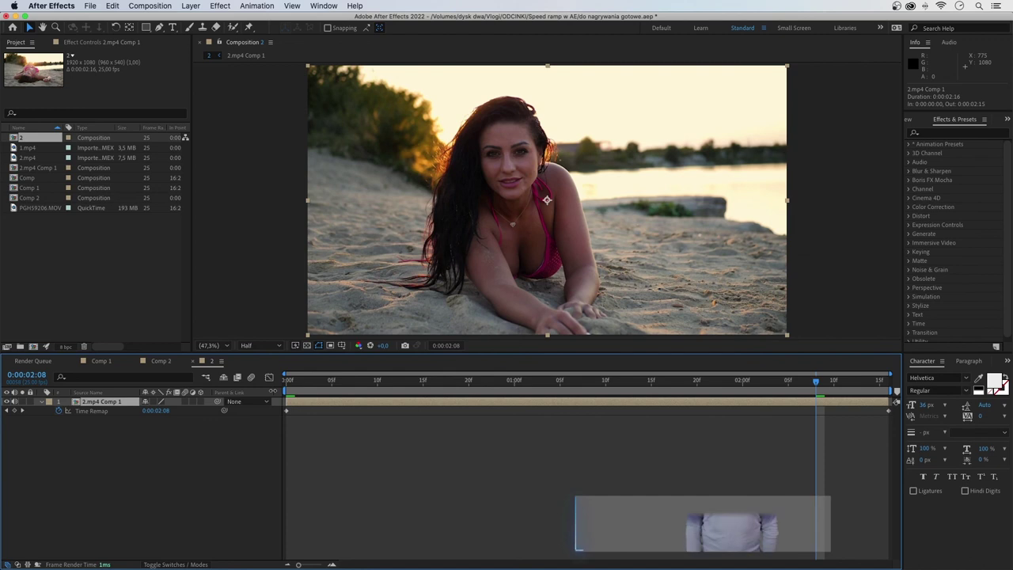
{"action": "key", "text": "space"}
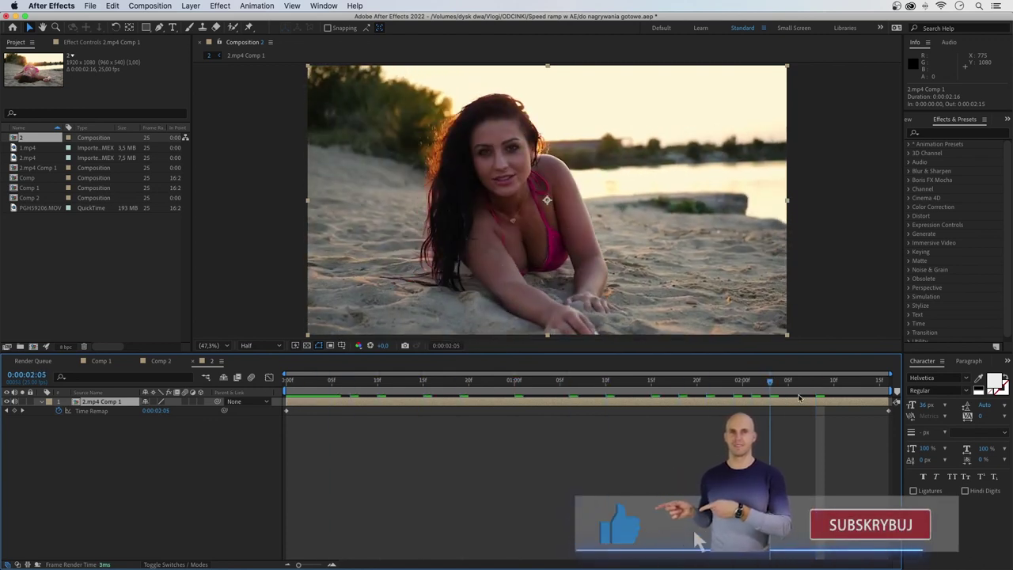